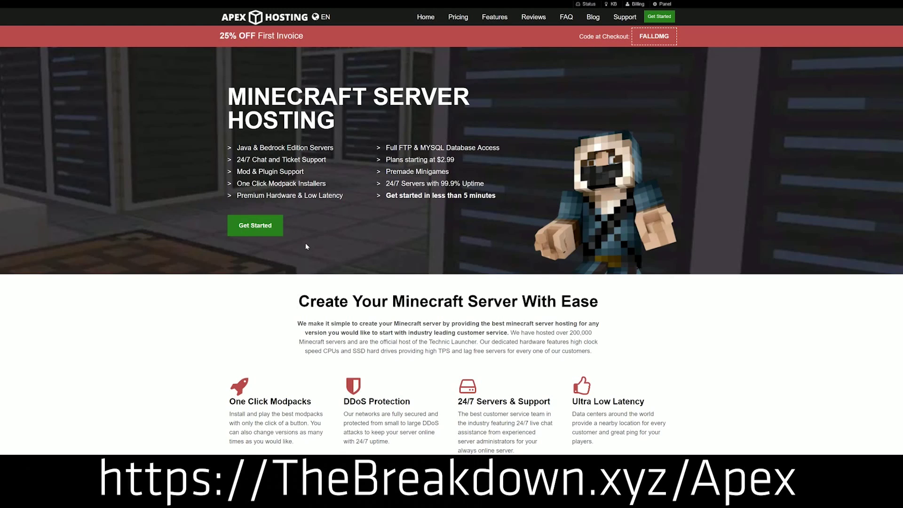
# Examine the Apex Hosting homepage's feature list, including 24/7 Servers & Support, Automated Backups and Instant Setup.
pyautogui.scroll(-4, 343, 179)
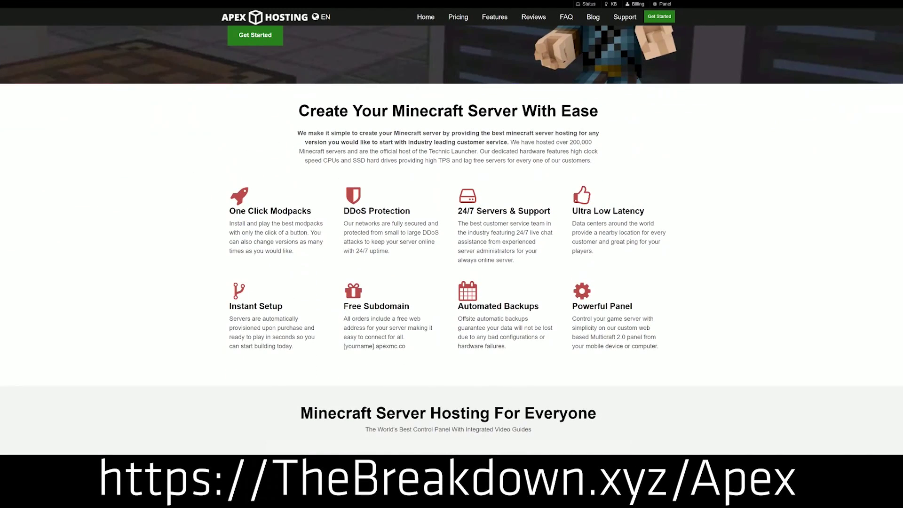
pyautogui.moveTo(229, 211); pyautogui.dragTo(553, 212)
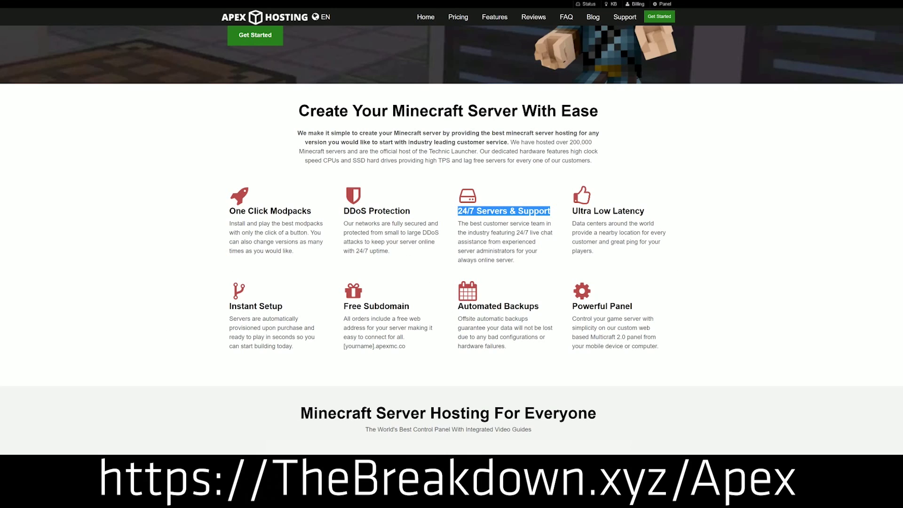
pyautogui.moveTo(457, 306); pyautogui.dragTo(555, 348)
pyautogui.click(417, 309)
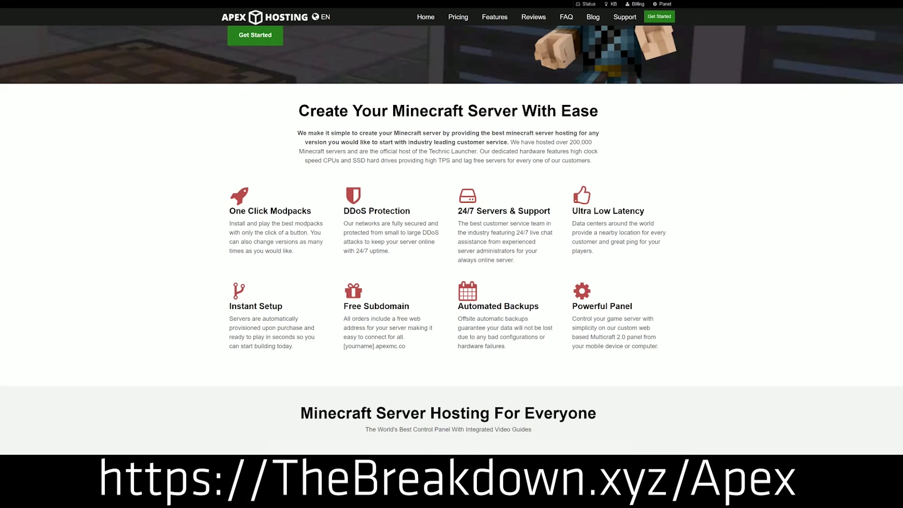
pyautogui.moveTo(299, 347); pyautogui.dragTo(231, 306)
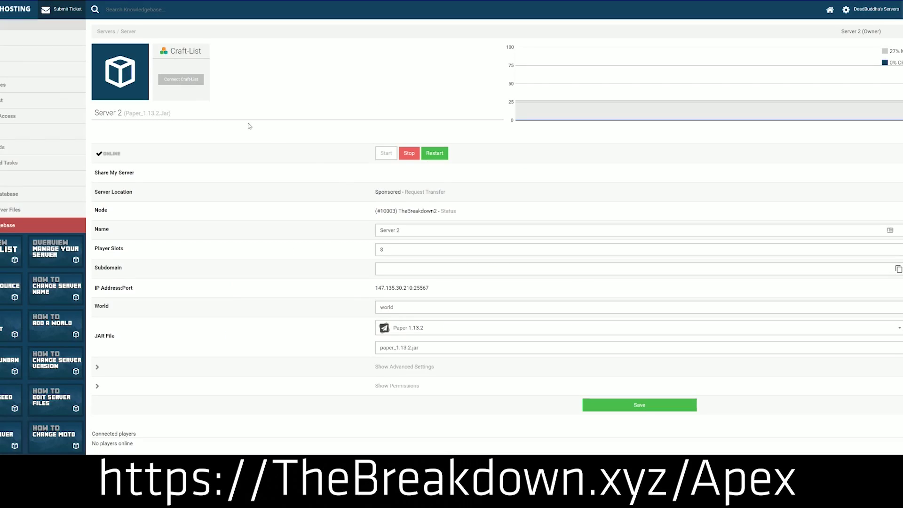
# Change Server 2's JAR file to Minecraft 1.15 and keep using the existing world.
pyautogui.click(425, 331)
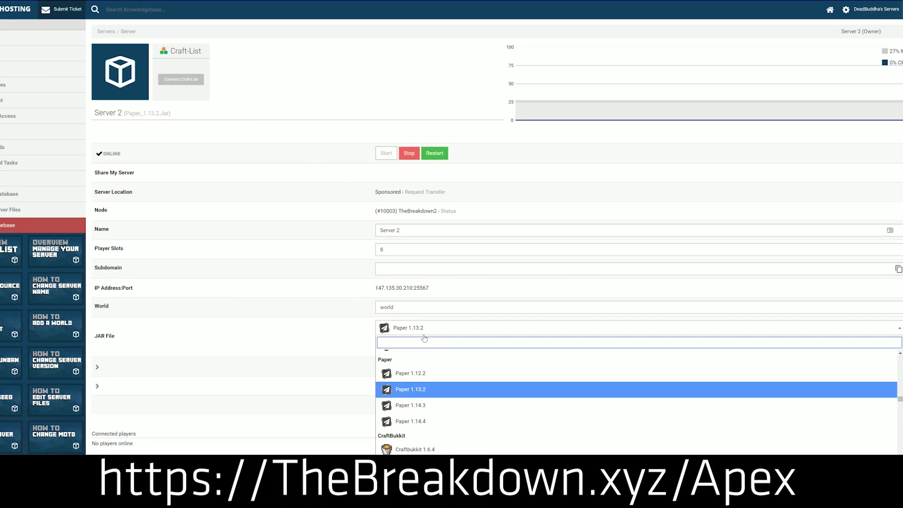
pyautogui.scroll(-5, 420, 405)
pyautogui.scroll(-10, 420, 407)
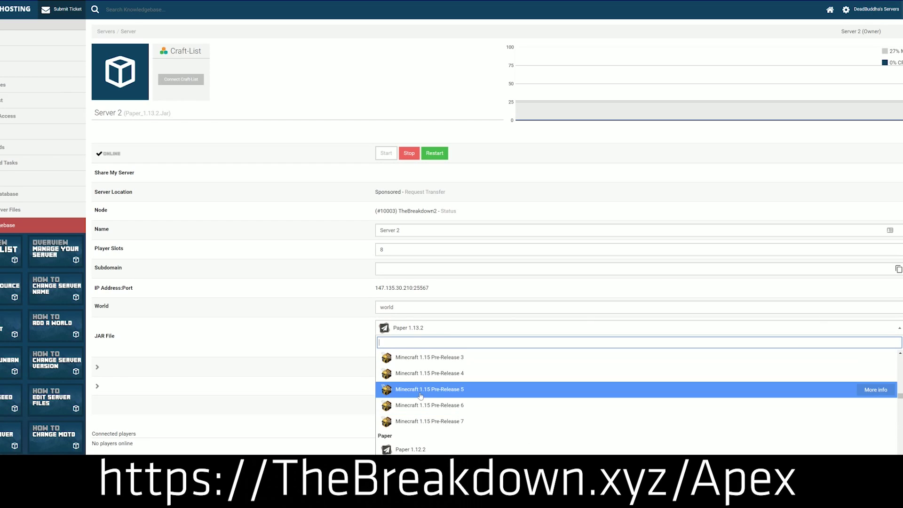
pyautogui.scroll(5, 422, 405)
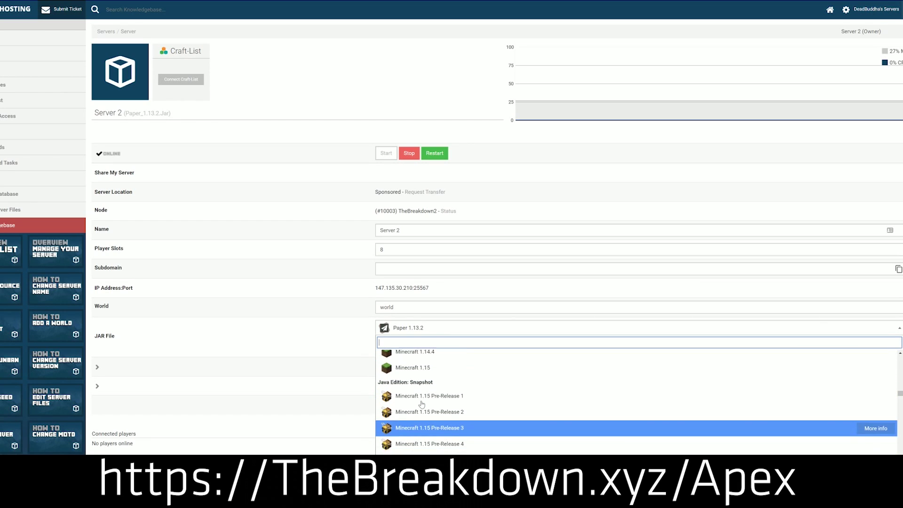
pyautogui.scroll(2, 418, 408)
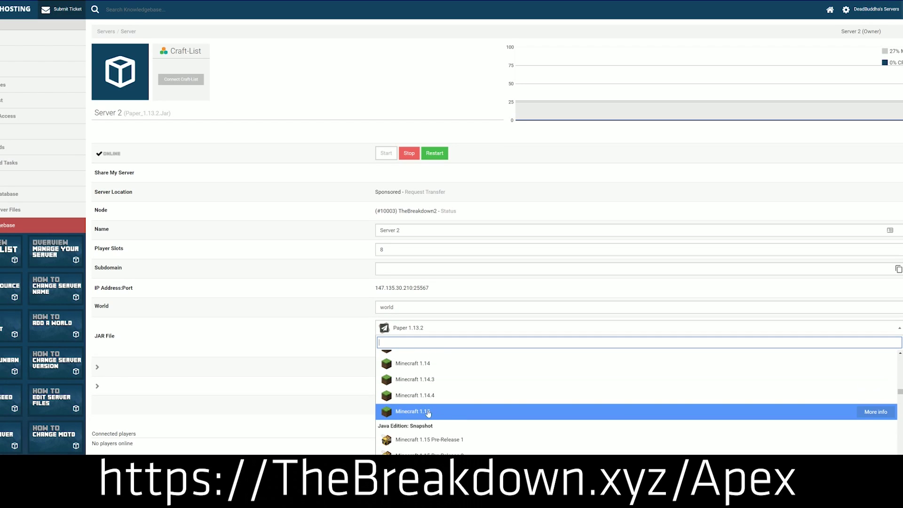
pyautogui.click(463, 414)
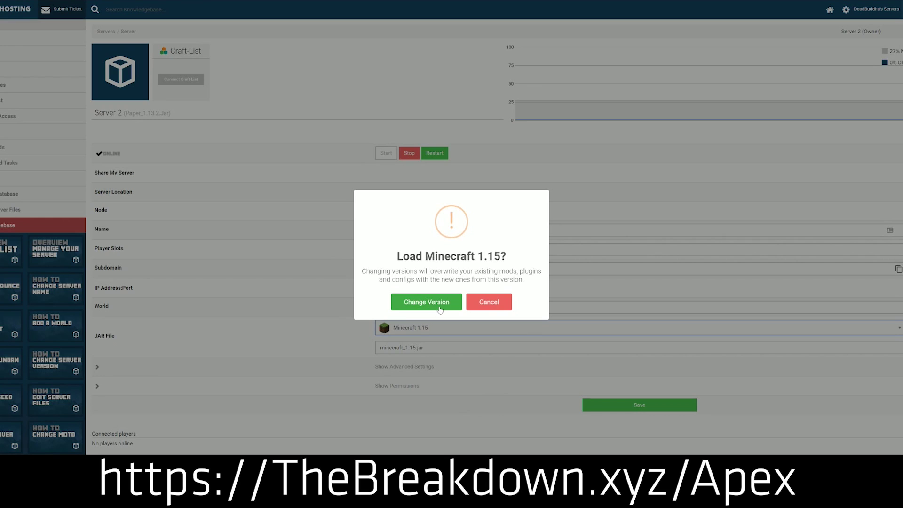
pyautogui.click(420, 301)
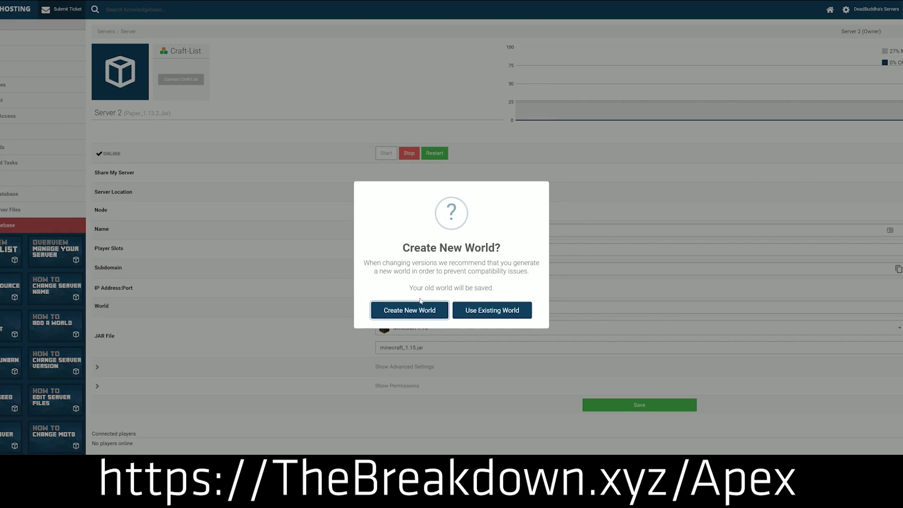
pyautogui.click(494, 311)
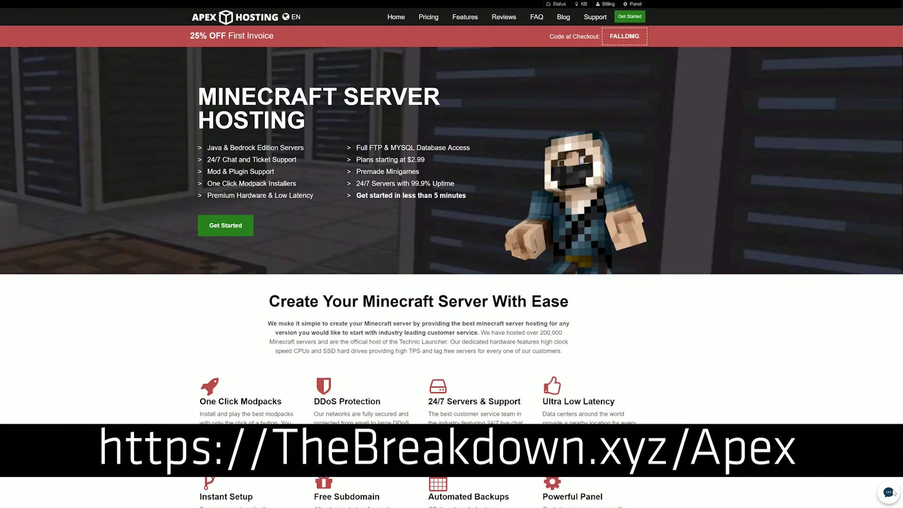
# Start a live support chat and send "Hey! Just sending in a quick message to show how fast your support is in a video.".
pyautogui.click(888, 492)
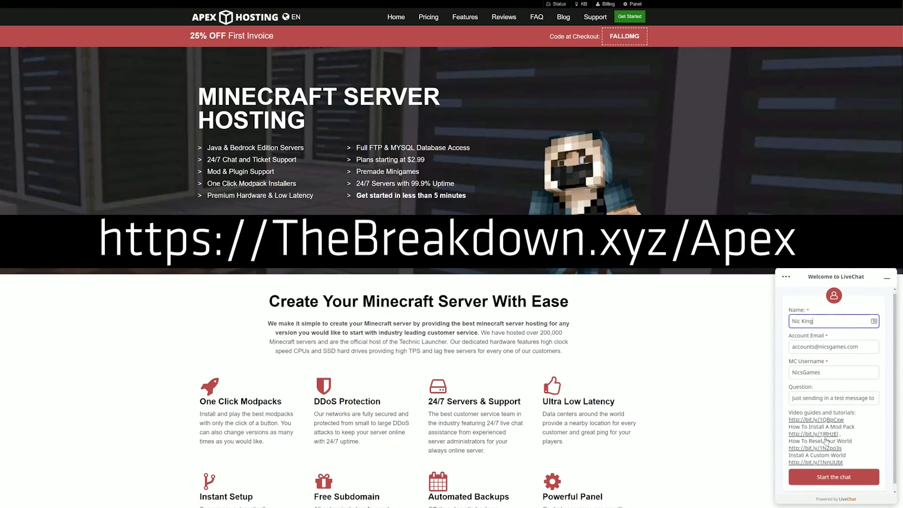
pyautogui.click(828, 475)
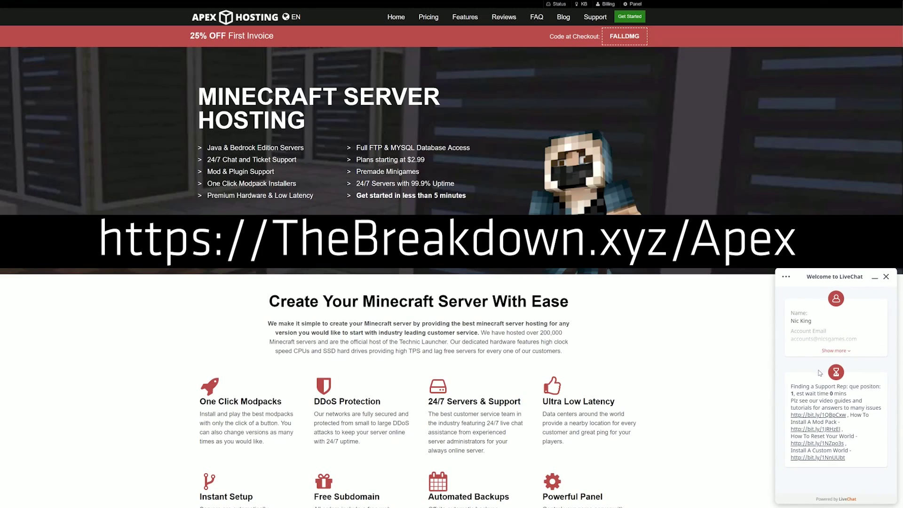
pyautogui.moveTo(849, 394); pyautogui.dragTo(799, 394)
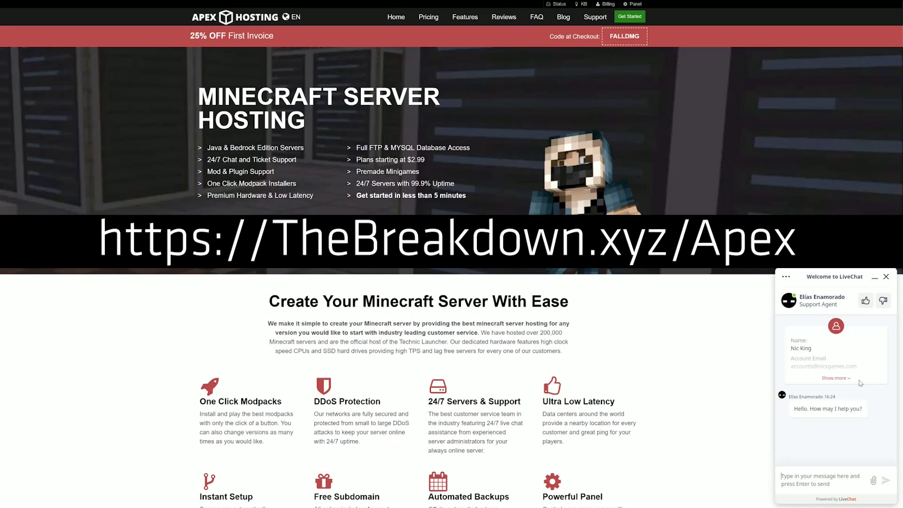
pyautogui.write('Hey! Just sending in a quick message to show how fast your support is in a video.')
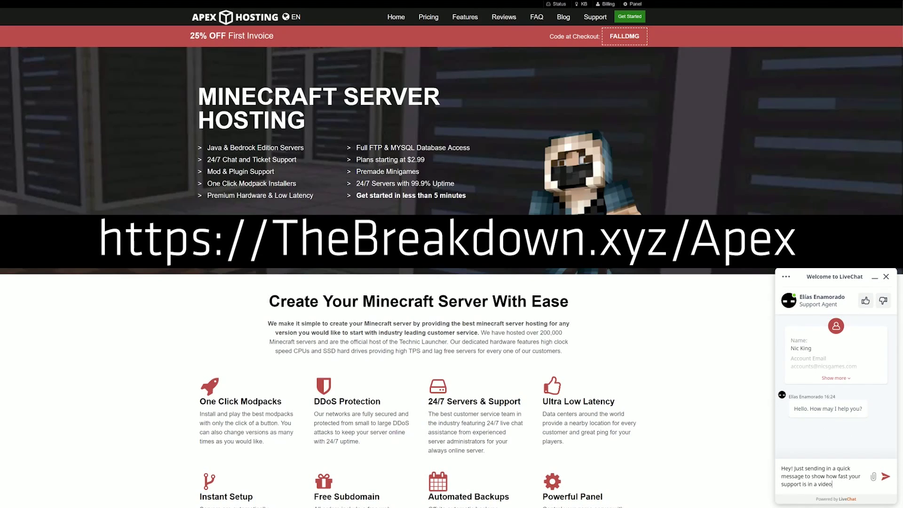
pyautogui.press('Return')
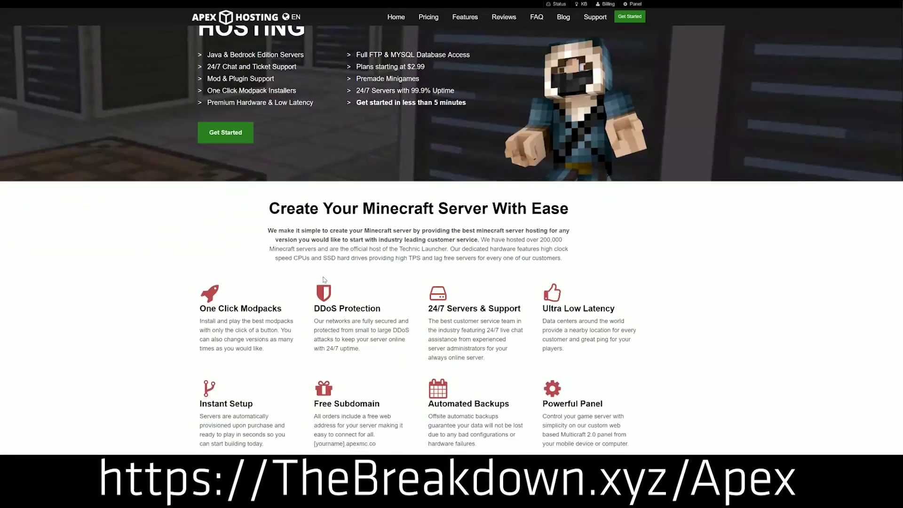
# Review the Apex Hosting feature descriptions again, from One Click Modpacks through Automated Backups and Instant Setup.
pyautogui.scroll(-2, 152, 235)
pyautogui.moveTo(200, 211); pyautogui.dragTo(524, 214)
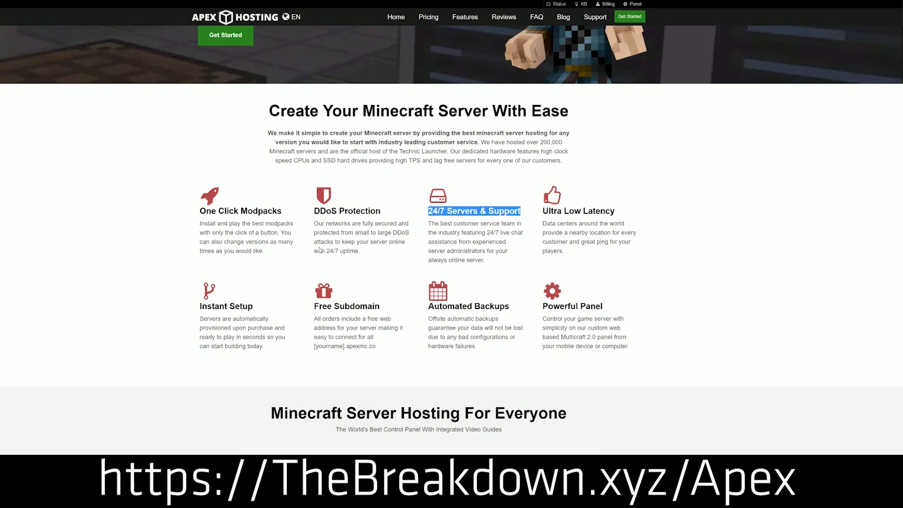
pyautogui.moveTo(428, 306); pyautogui.dragTo(536, 306)
pyautogui.click(413, 309)
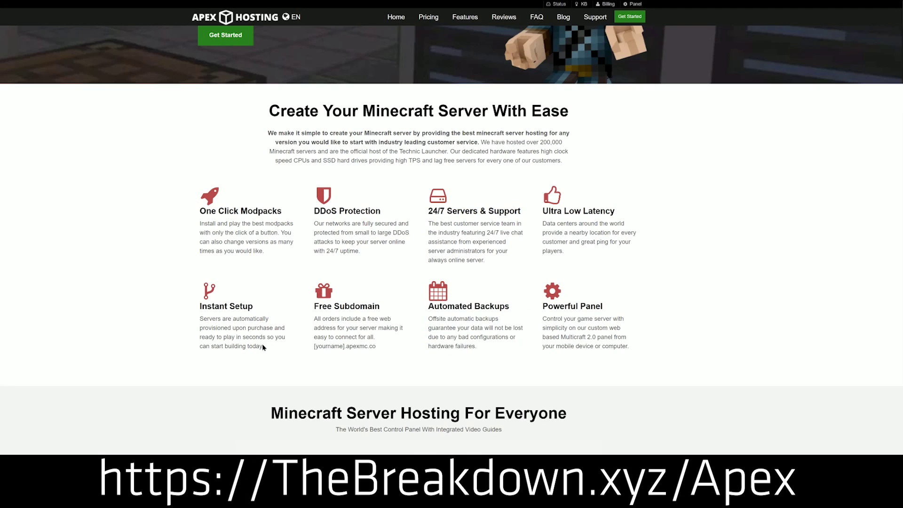
pyautogui.moveTo(263, 347); pyautogui.dragTo(199, 305)
pyautogui.click(200, 305)
pyautogui.scroll(-8, 185, 317)
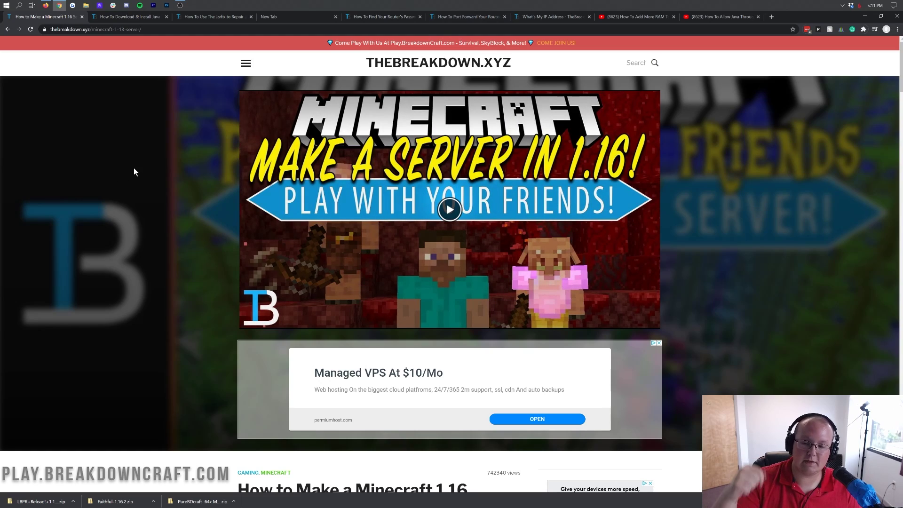
# Follow the article's Step 1 download link to the official server page, download minecraft_server.1.16.3.jar and keep the file.
pyautogui.scroll(-7, 401, 218)
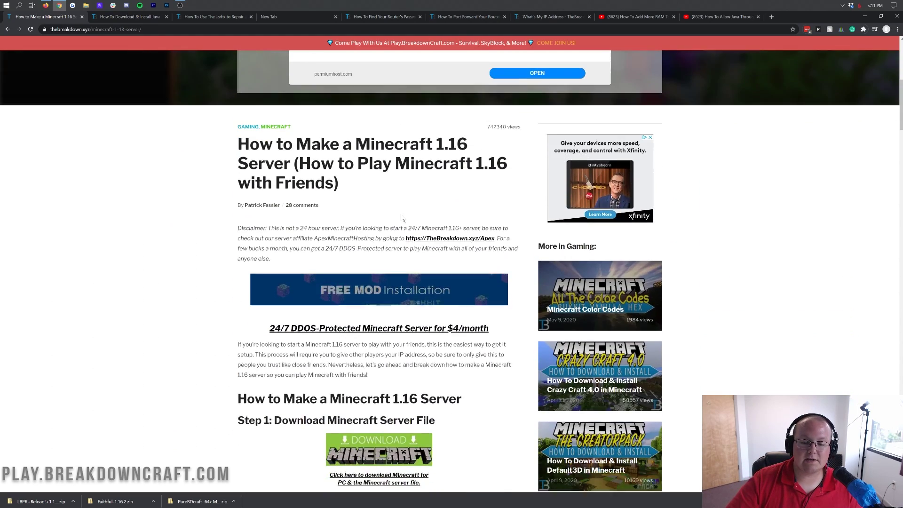
pyautogui.scroll(-4, 401, 218)
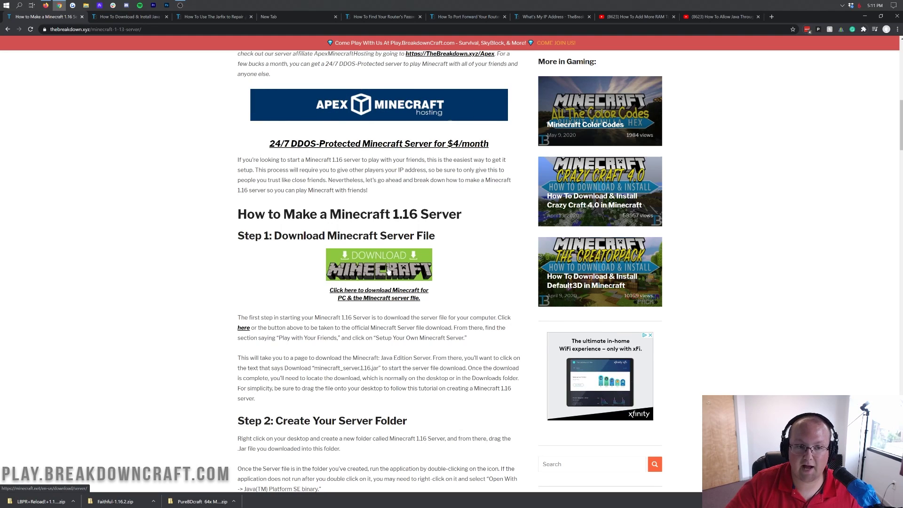
pyautogui.click(389, 271)
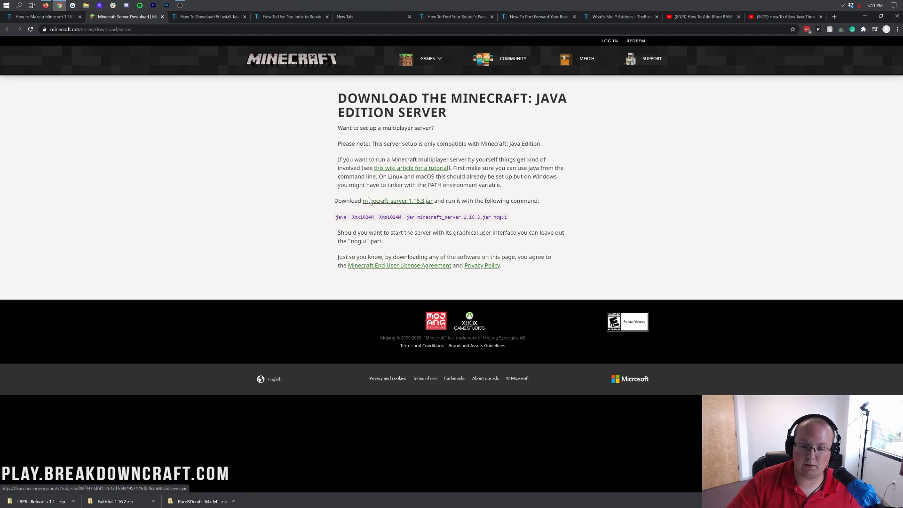
pyautogui.click(398, 201)
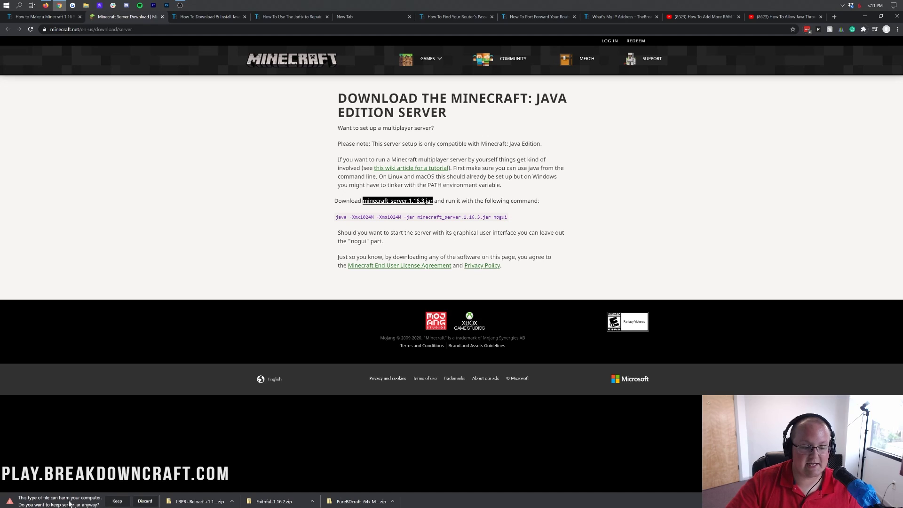
pyautogui.click(116, 501)
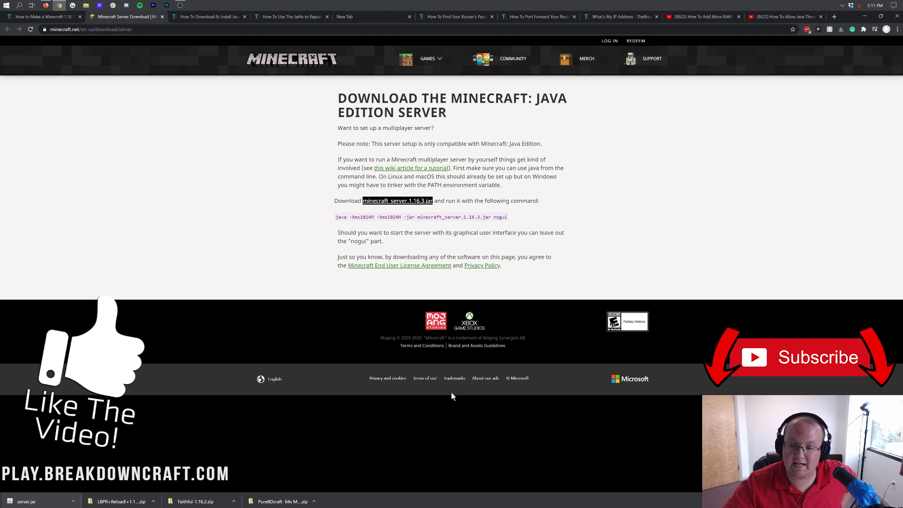
# Minimize the browser to show the desktop holding the downloaded server.jar.
pyautogui.click(863, 17)
pyautogui.moveTo(4, 67); pyautogui.dragTo(242, 100)
pyautogui.moveTo(4, 45); pyautogui.dragTo(743, 451)
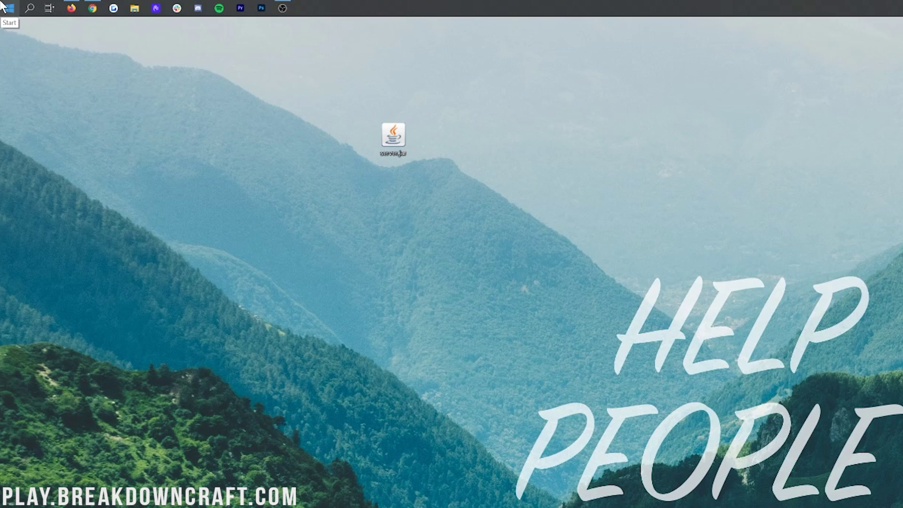
# Search the system for "downloads" and open the Downloads folder to look for the server file.
pyautogui.click(5, 8)
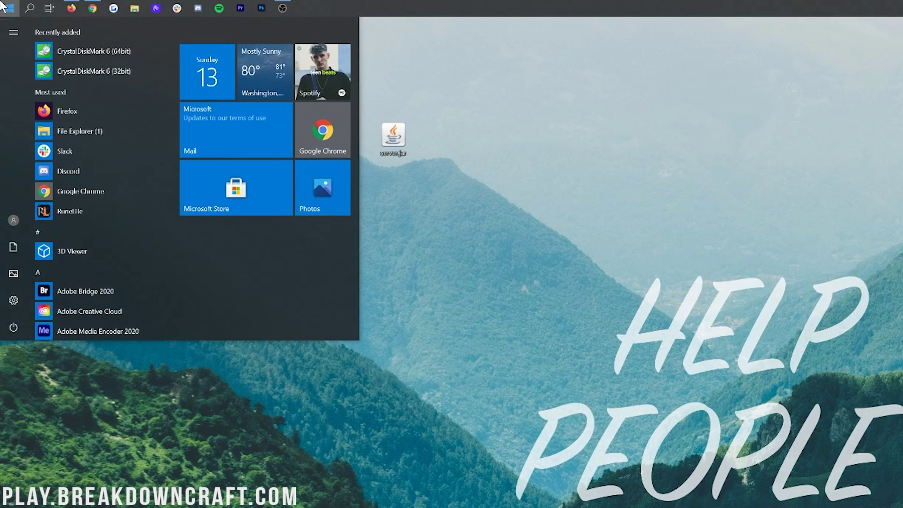
pyautogui.write('downloads')
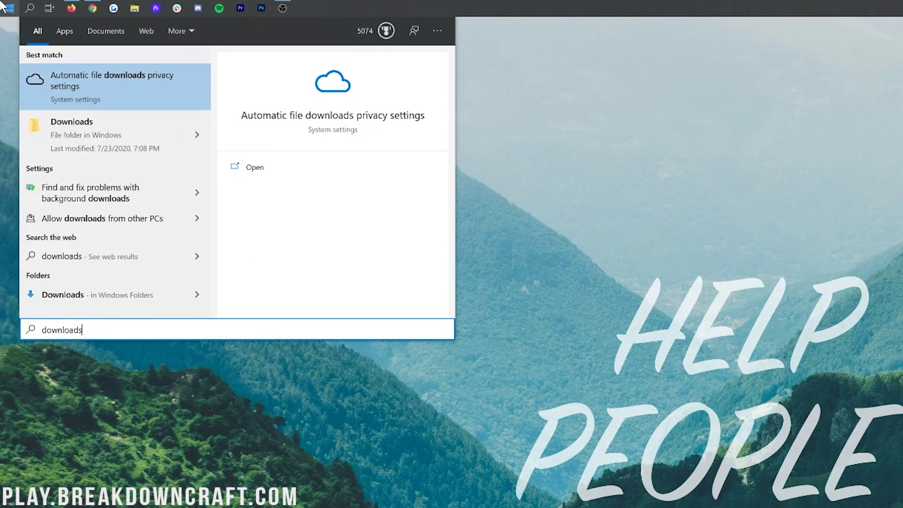
pyautogui.click(68, 143)
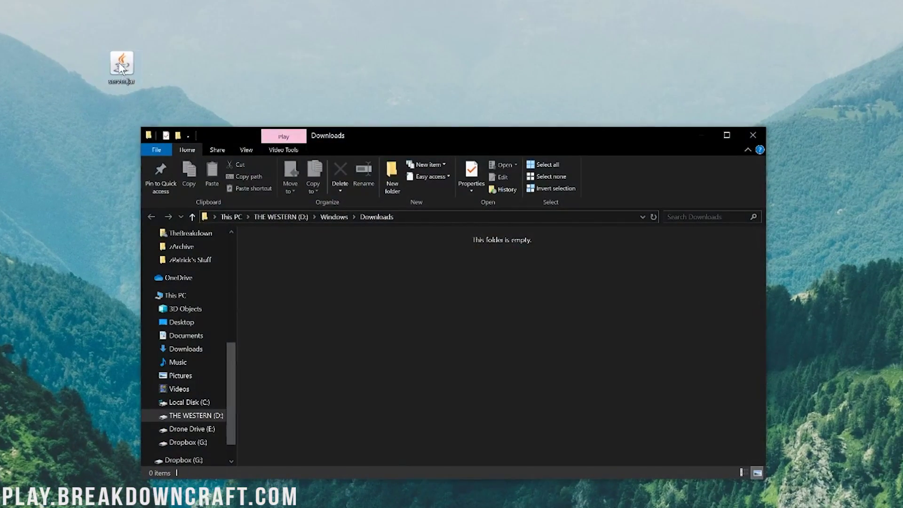
pyautogui.moveTo(122, 68); pyautogui.dragTo(108, 47)
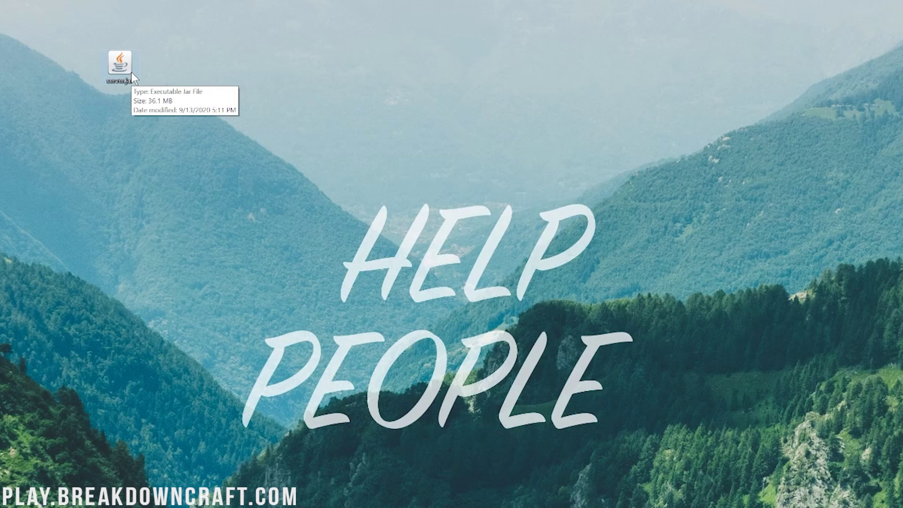
# Create a desktop folder named Play.BreakdownCraft.com and move server.jar into it.
pyautogui.rightClick(217, 63)
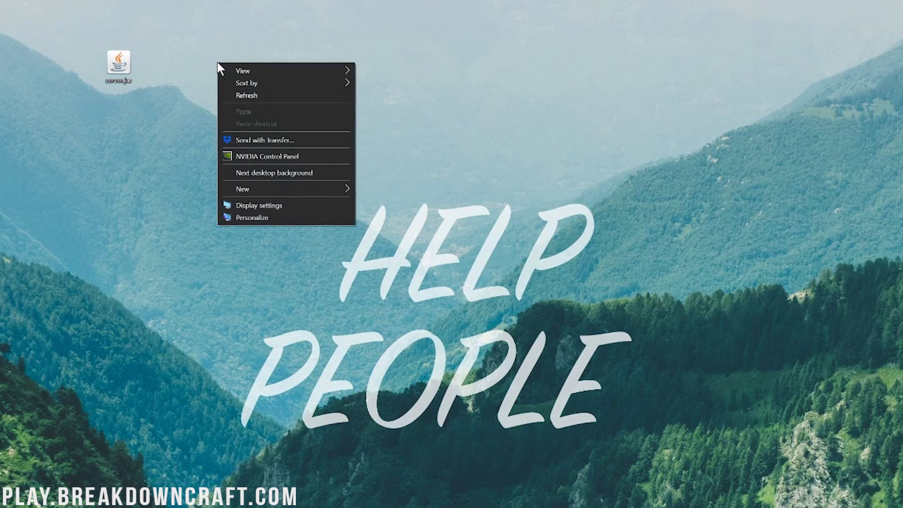
pyautogui.moveTo(281, 193)
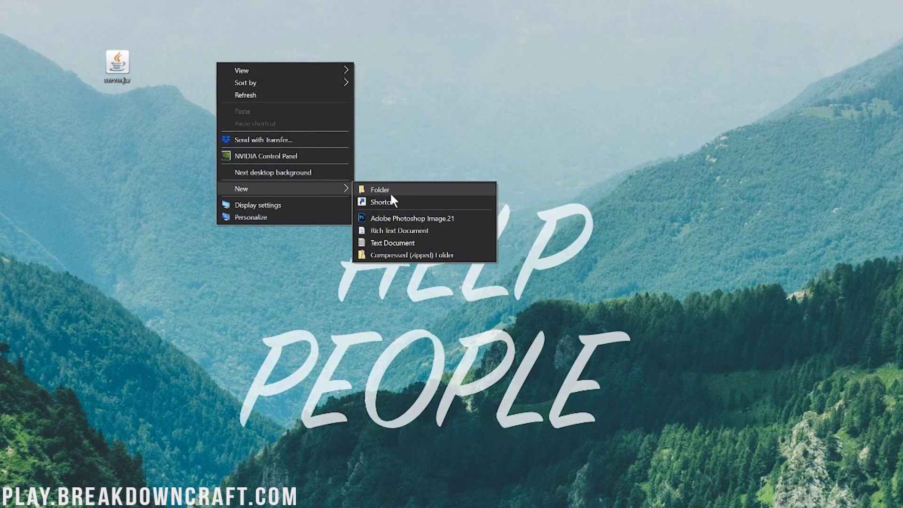
pyautogui.click(390, 191)
pyautogui.write('Play.Brea')
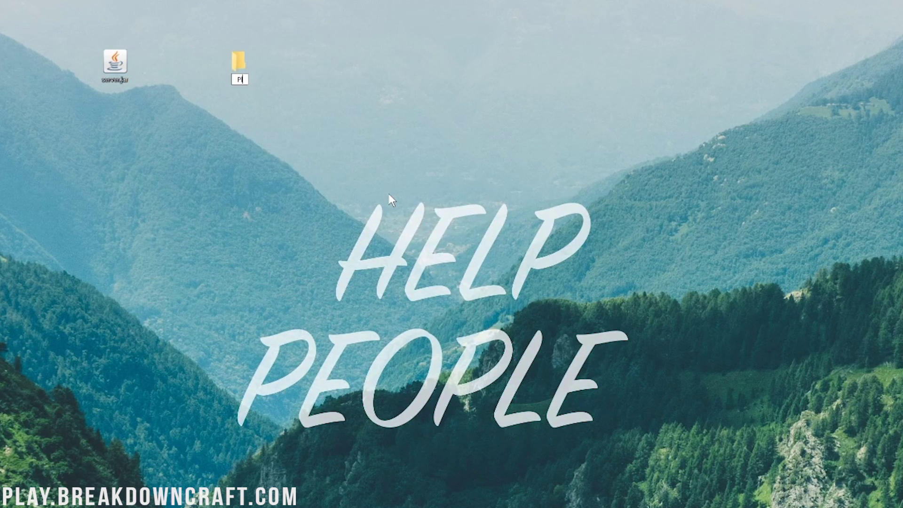
pyautogui.write('akdownCraft.com')
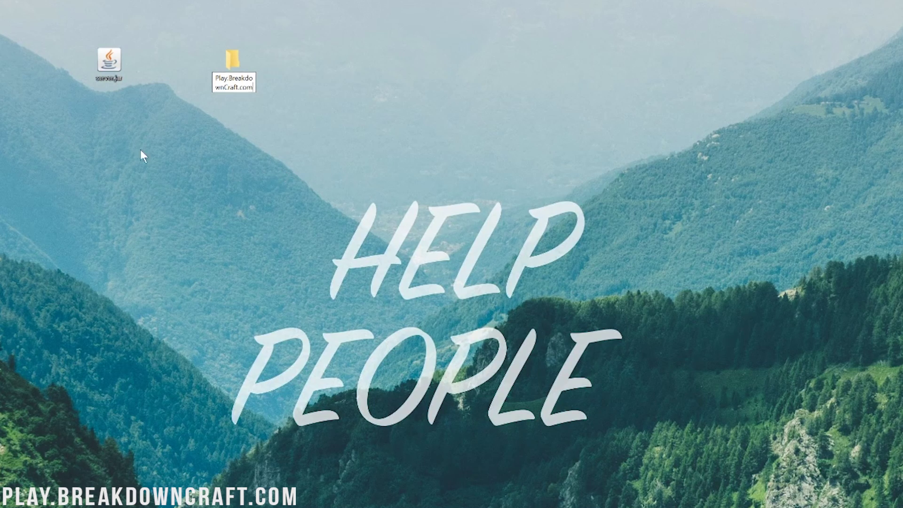
pyautogui.press('Return')
pyautogui.click(90, 63)
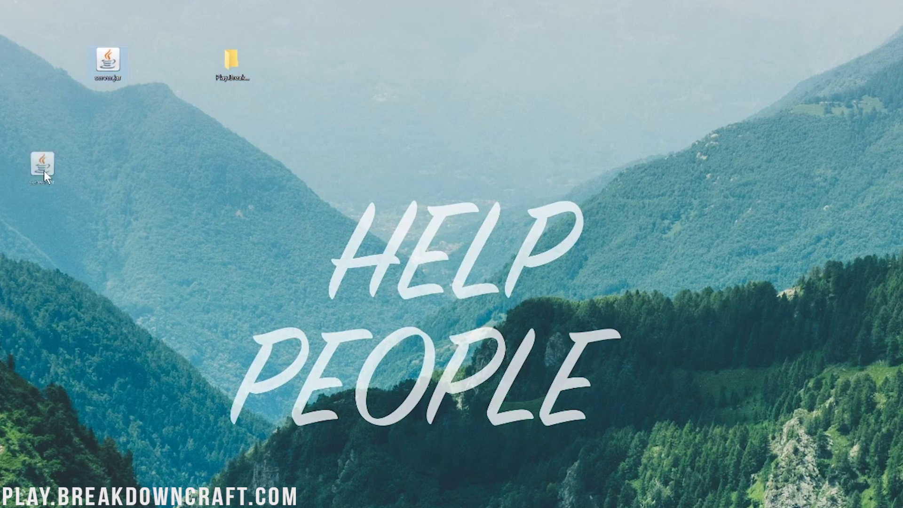
pyautogui.moveTo(44, 171); pyautogui.dragTo(224, 66)
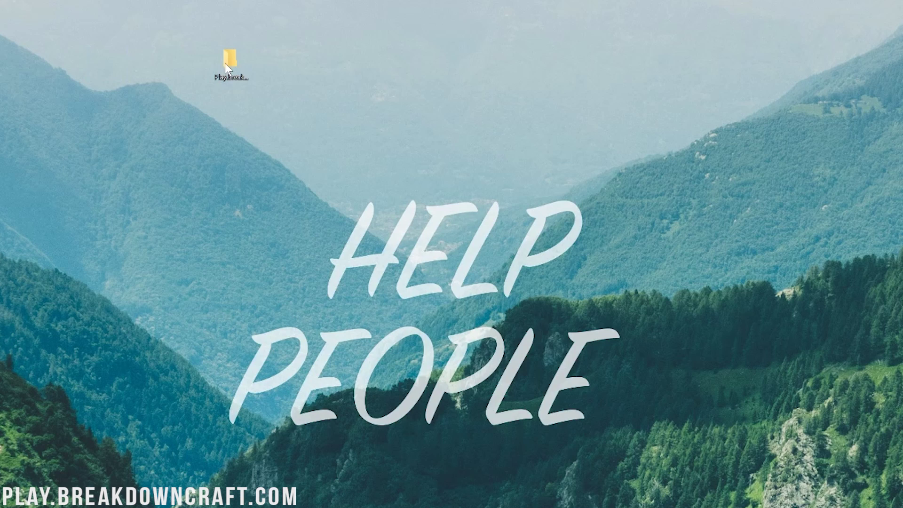
# Open the Play.BreakdownCraft.com folder on the desktop and check that server.jar is in it.
pyautogui.moveTo(228, 64)
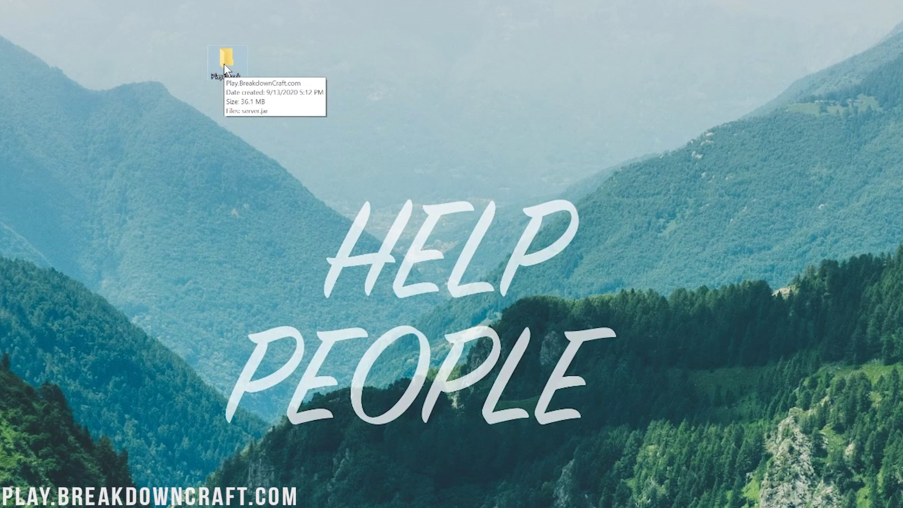
pyautogui.doubleClick(224, 63)
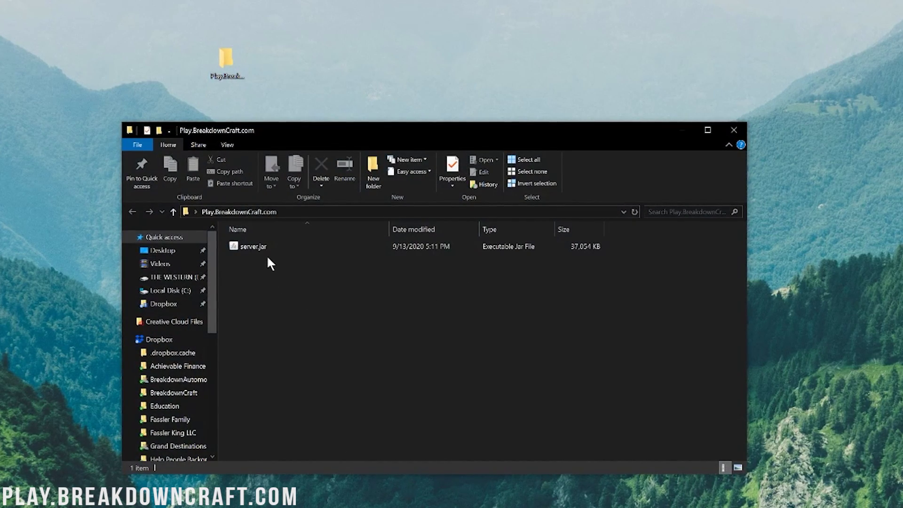
pyautogui.click(240, 245)
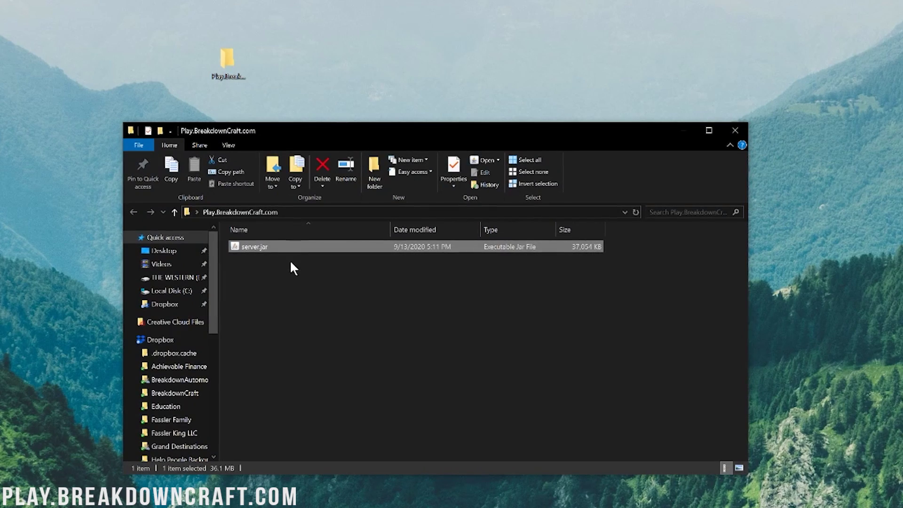
pyautogui.click(265, 264)
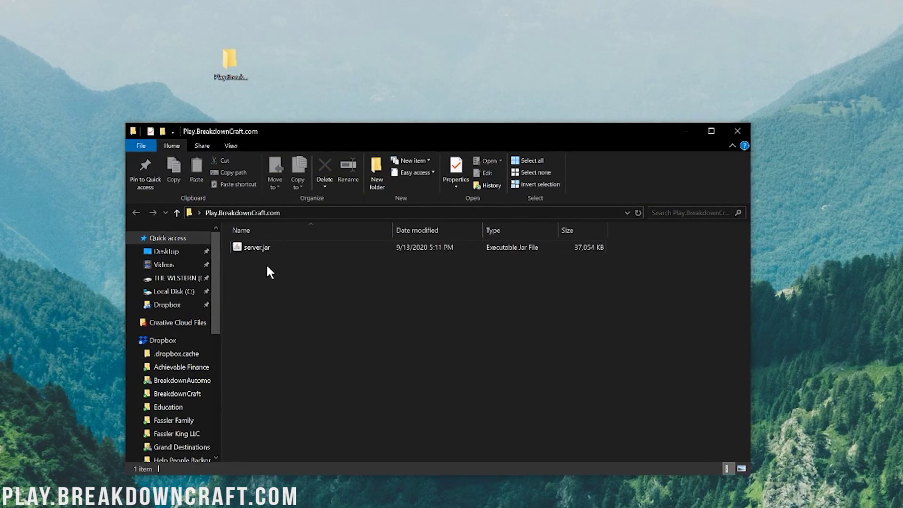
# Turn the folder's display of file name extensions off and back on.
pyautogui.click(231, 146)
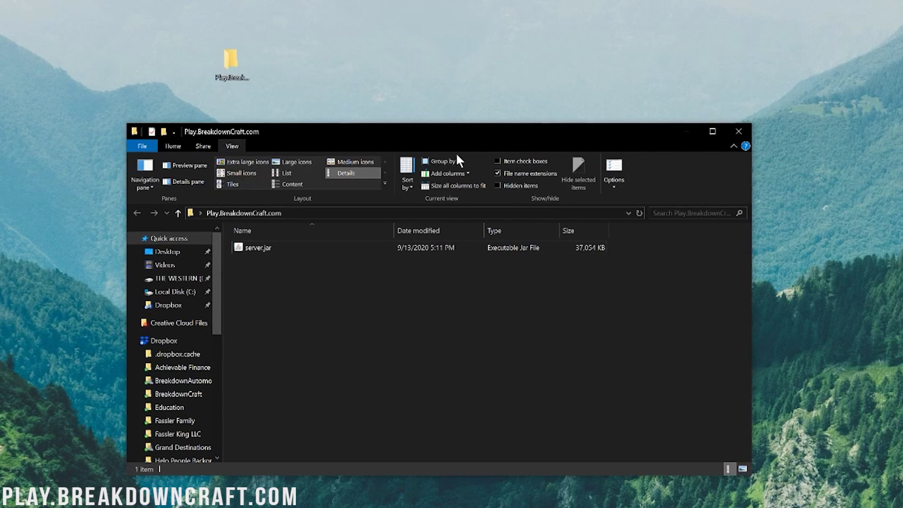
pyautogui.click(505, 172)
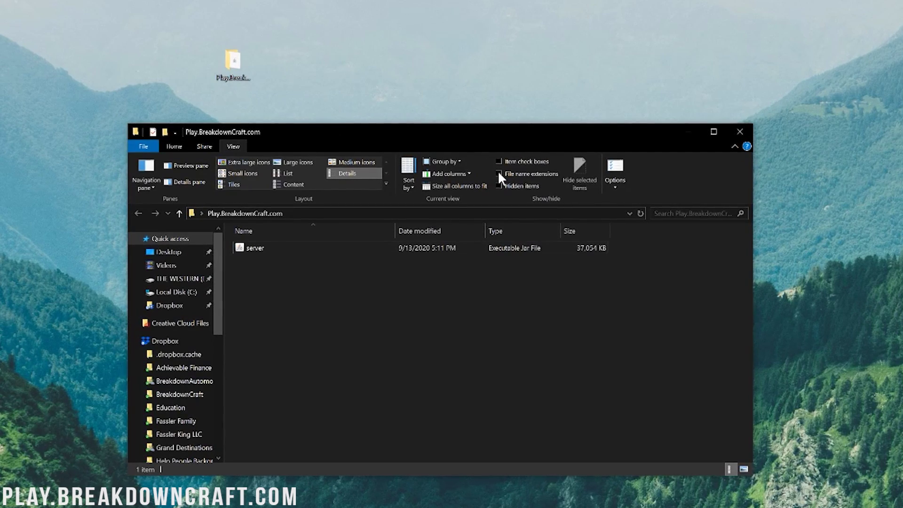
pyautogui.click(498, 173)
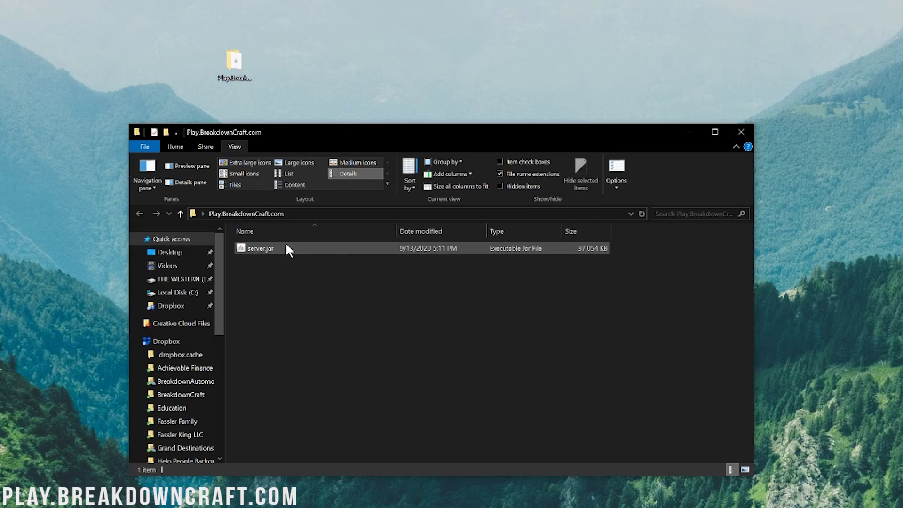
# Run server.jar for the first time to generate the initial server files.
pyautogui.click(183, 150)
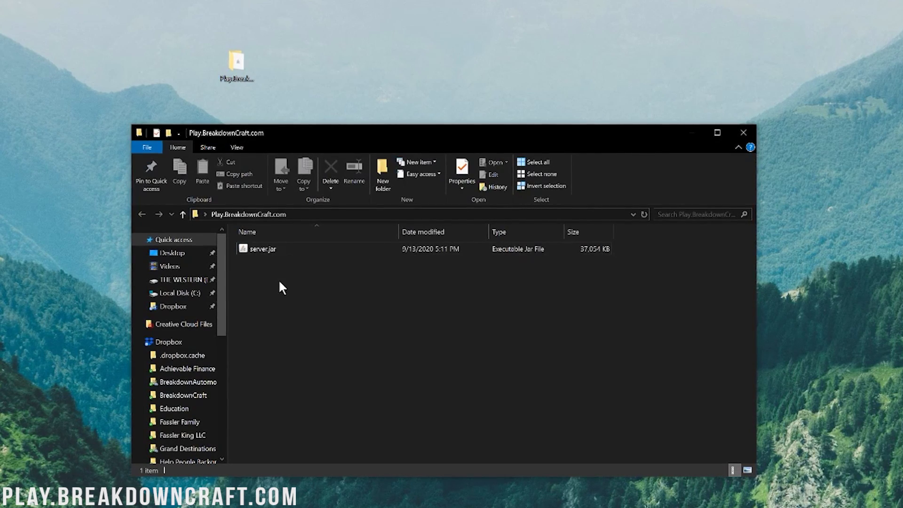
pyautogui.doubleClick(267, 250)
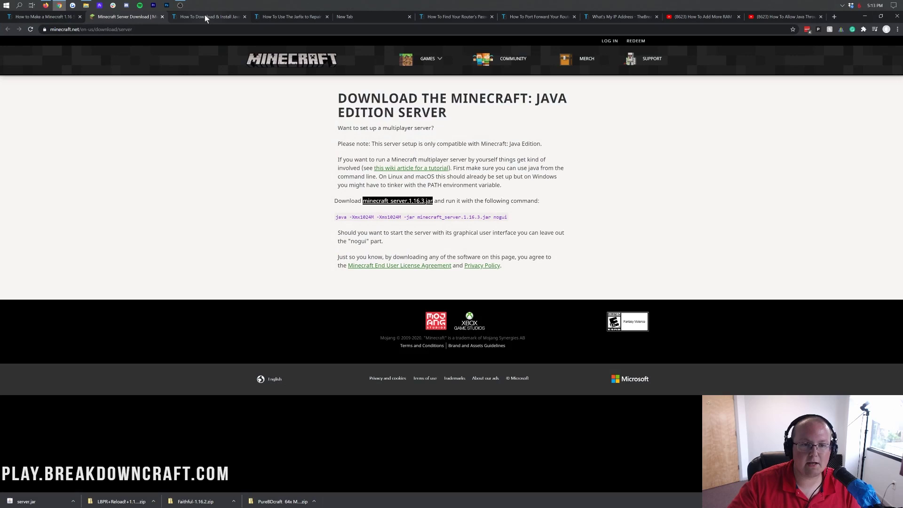
# In the browser, read the article on downloading and installing Java for Minecraft servers, through the step on making sure Java works.
pyautogui.click(204, 15)
pyautogui.scroll(-5, 230, 207)
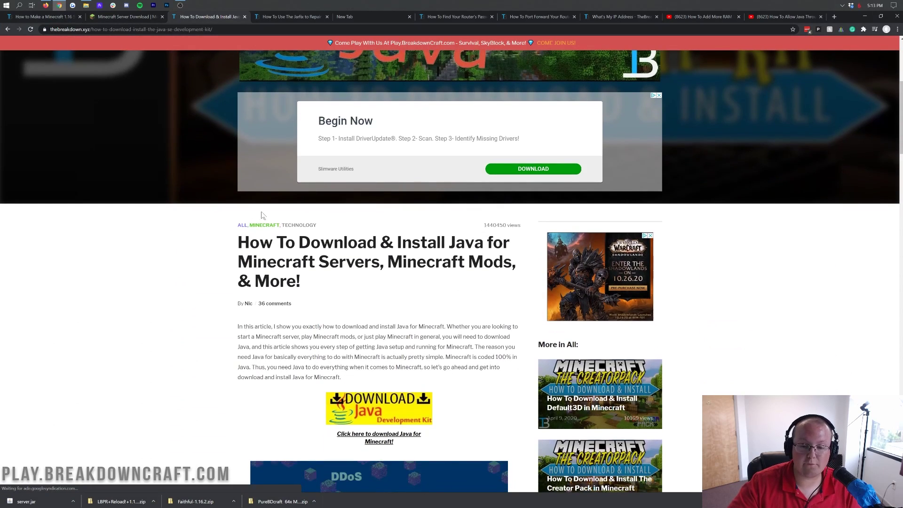
pyautogui.moveTo(239, 261); pyautogui.dragTo(371, 261)
pyautogui.click(372, 262)
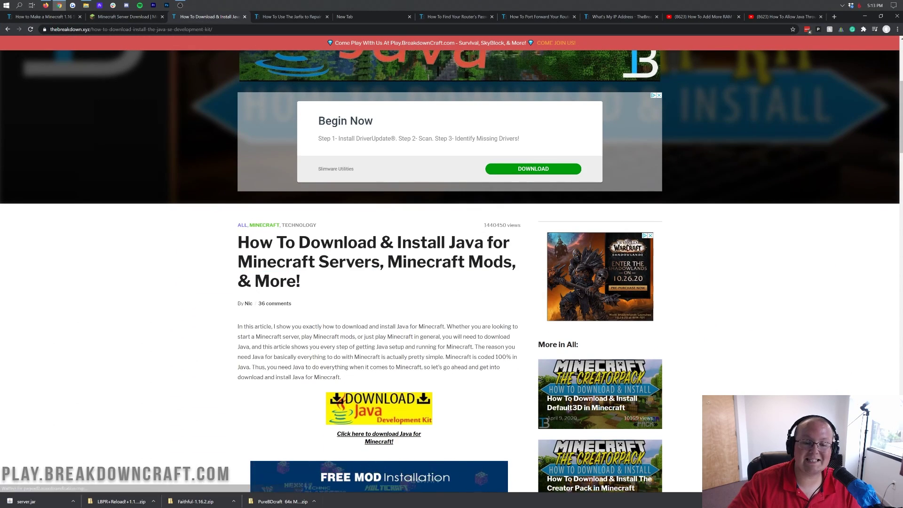
pyautogui.moveTo(297, 242); pyautogui.dragTo(384, 261)
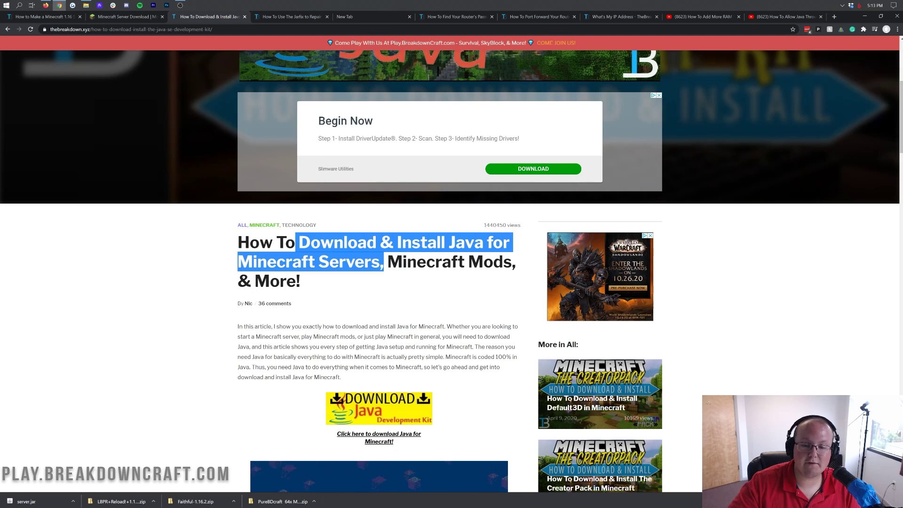
pyautogui.click(380, 283)
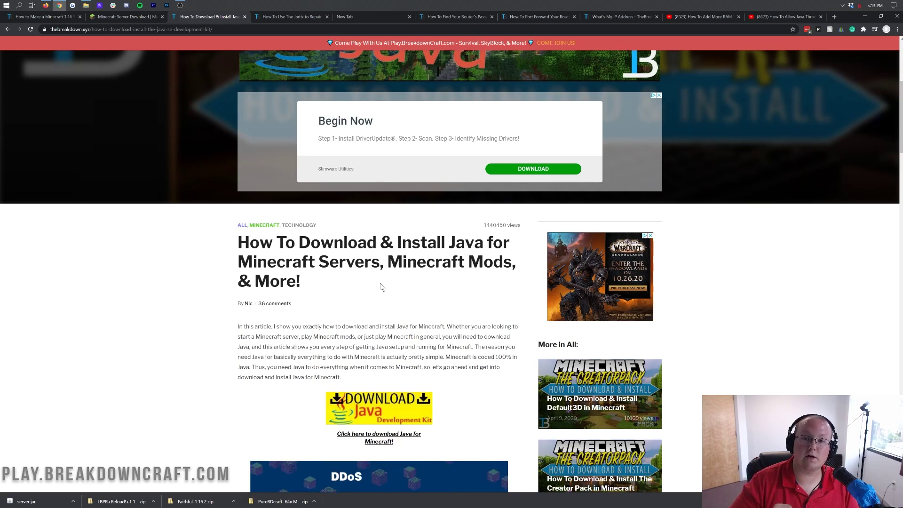
pyautogui.scroll(-4, 381, 285)
pyautogui.scroll(-13, 380, 291)
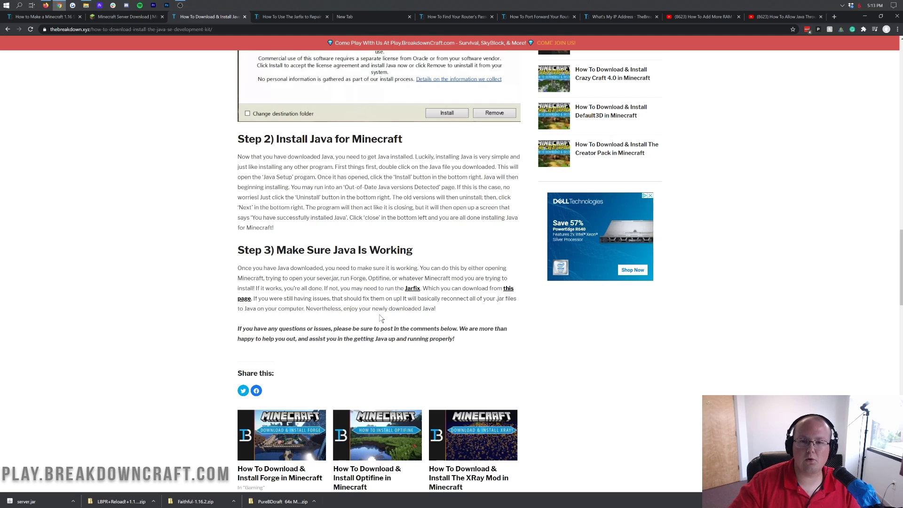
# Review the article on using the Jarfix to repair .jar files, including its download step.
pyautogui.click(287, 17)
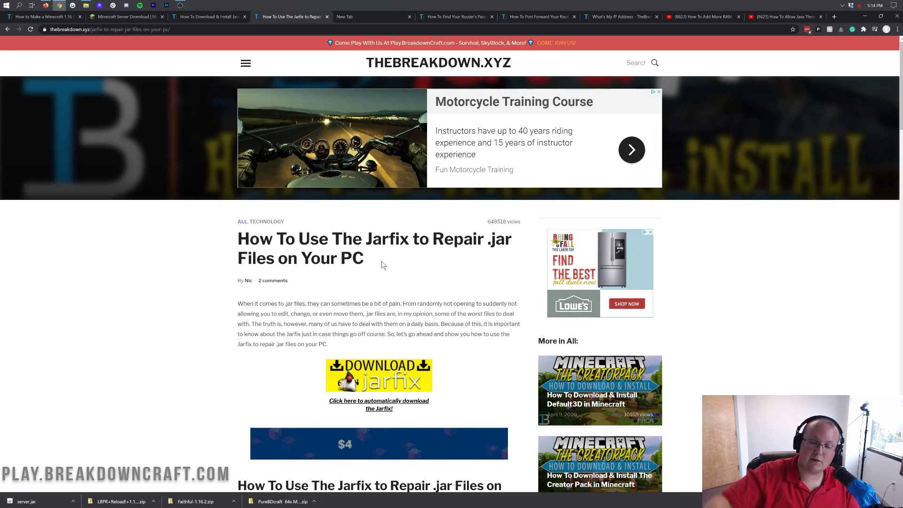
pyautogui.scroll(-10, 381, 262)
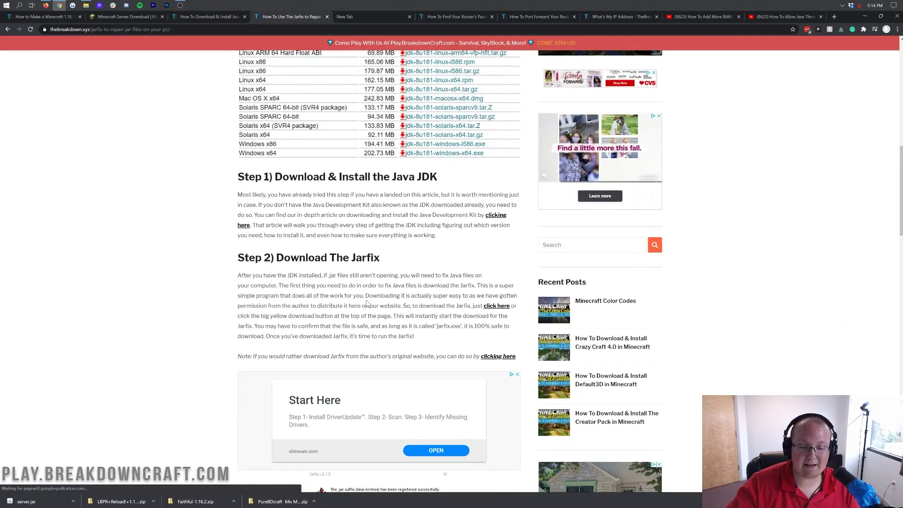
pyautogui.scroll(-5, 367, 303)
pyautogui.scroll(20, 366, 302)
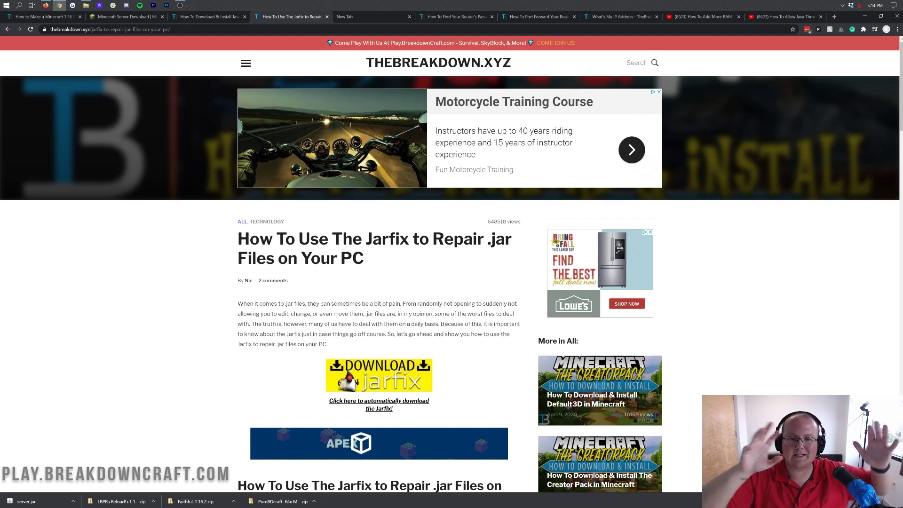
# Return from the browser to the server folder, open eula.txt and move its Notepad window over the folder.
pyautogui.click(388, 14)
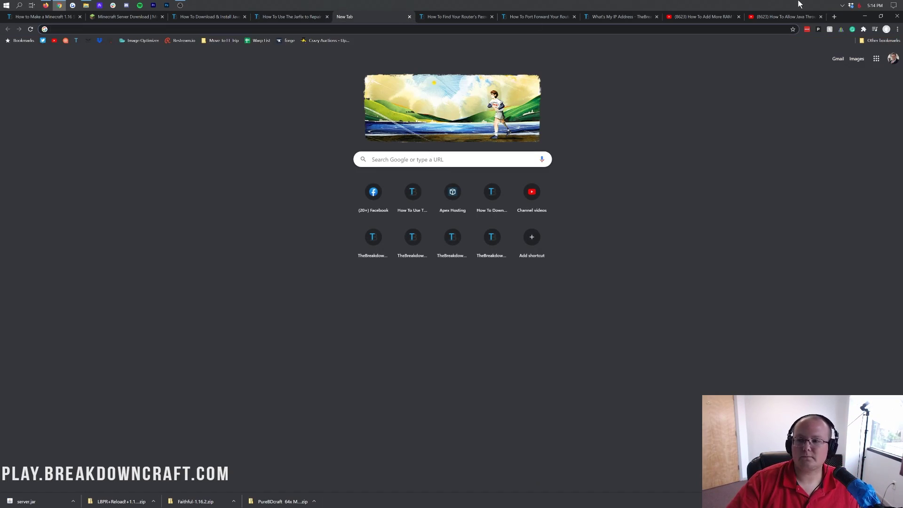
pyautogui.click(864, 16)
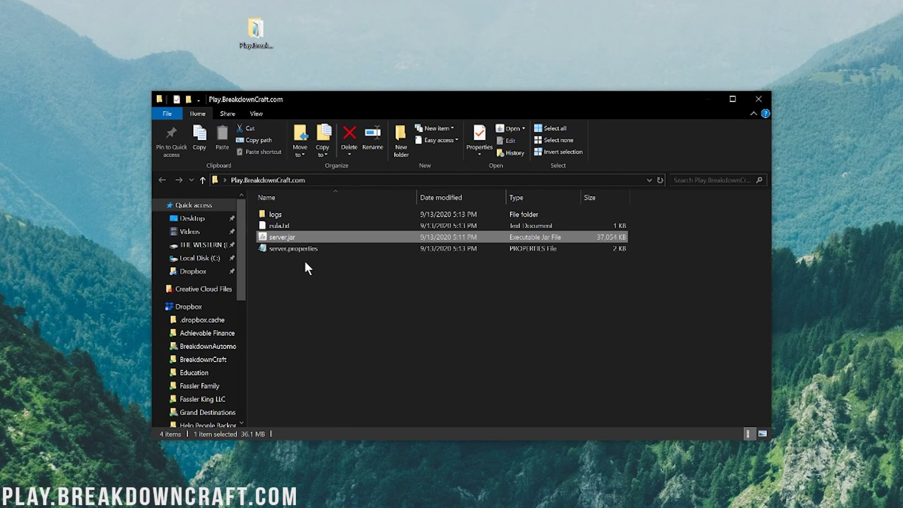
pyautogui.doubleClick(311, 223)
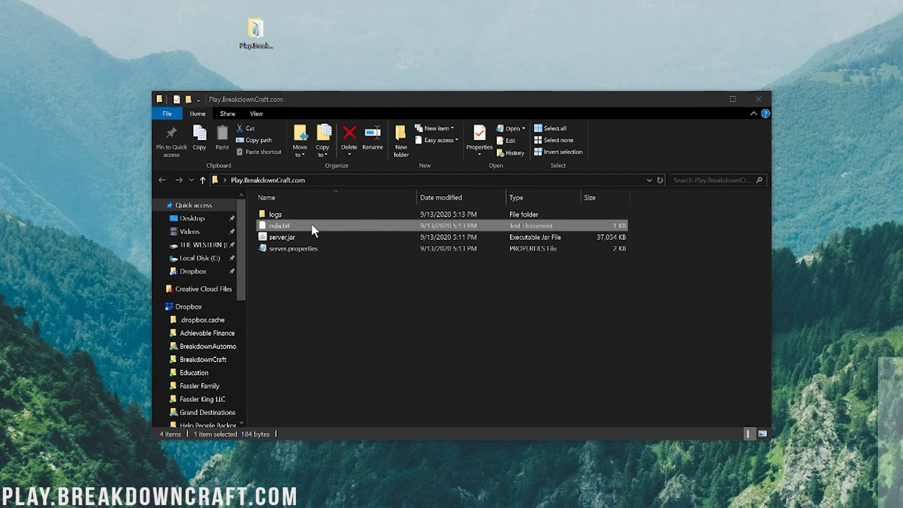
pyautogui.moveTo(894, 361); pyautogui.dragTo(410, 77)
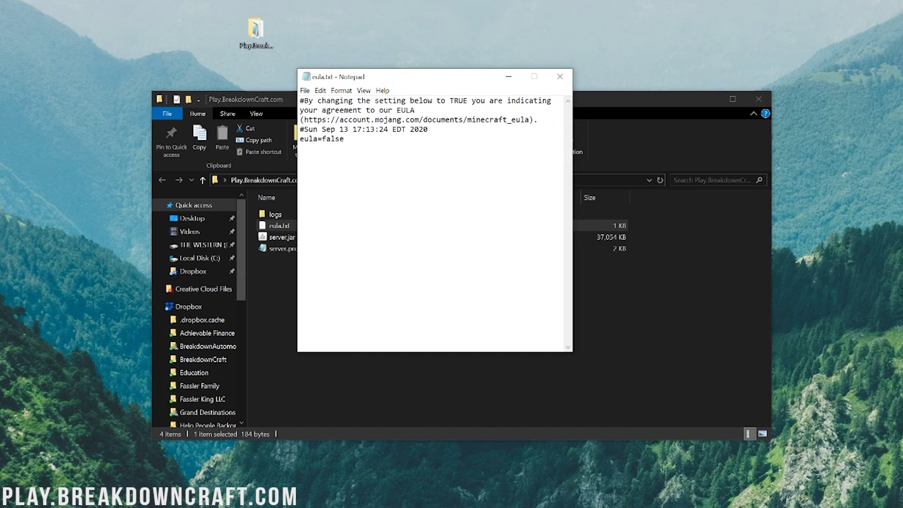
# Accept the Minecraft EULA by setting eula=true in eula.txt, save the file and close it.
pyautogui.moveTo(304, 120); pyautogui.dragTo(530, 120)
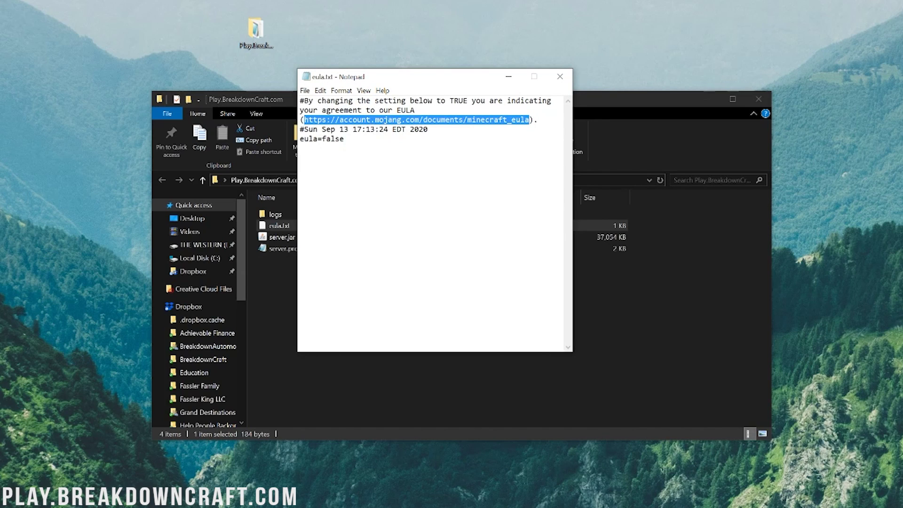
pyautogui.click(345, 138)
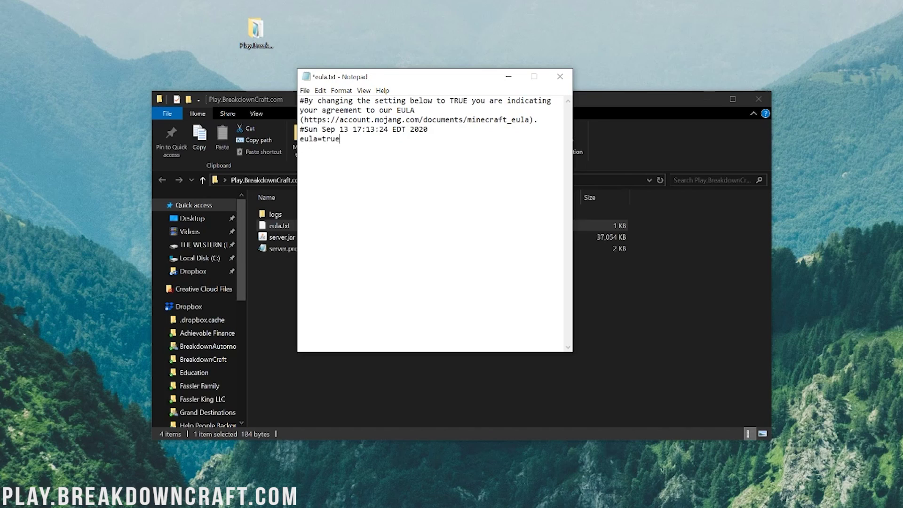
pyautogui.hotkey('shift', 'Home')
pyautogui.press('Down')
pyautogui.click(304, 91)
pyautogui.click(320, 134)
pyautogui.click(560, 77)
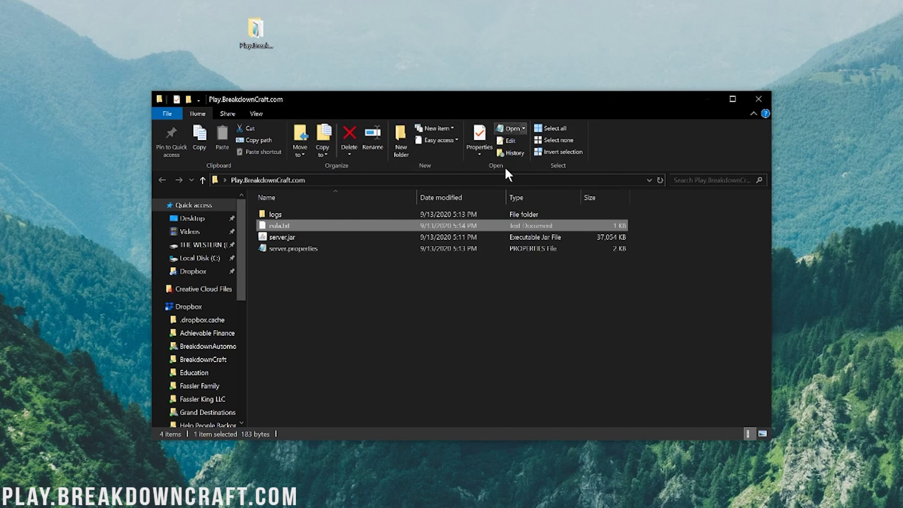
# Run server.jar again to start the server, and minimize the server console and the folder window while it keeps running.
pyautogui.doubleClick(297, 232)
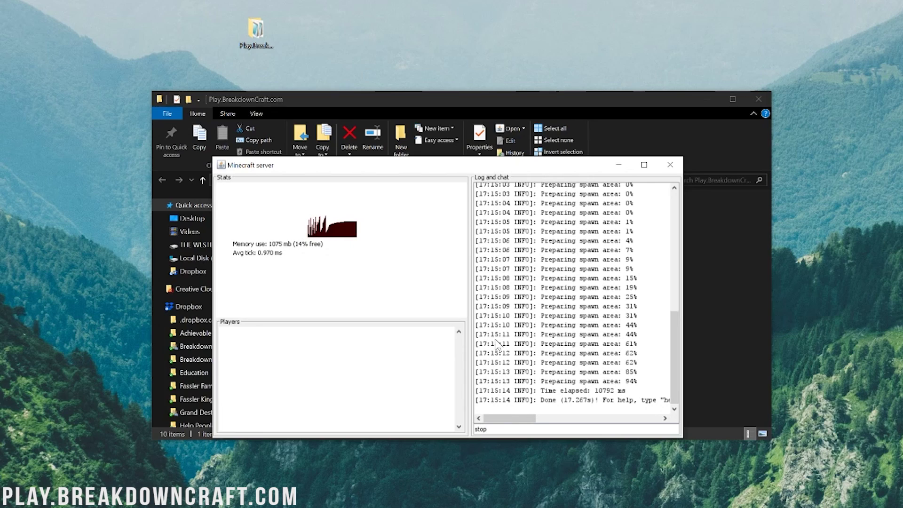
pyautogui.press('Return')
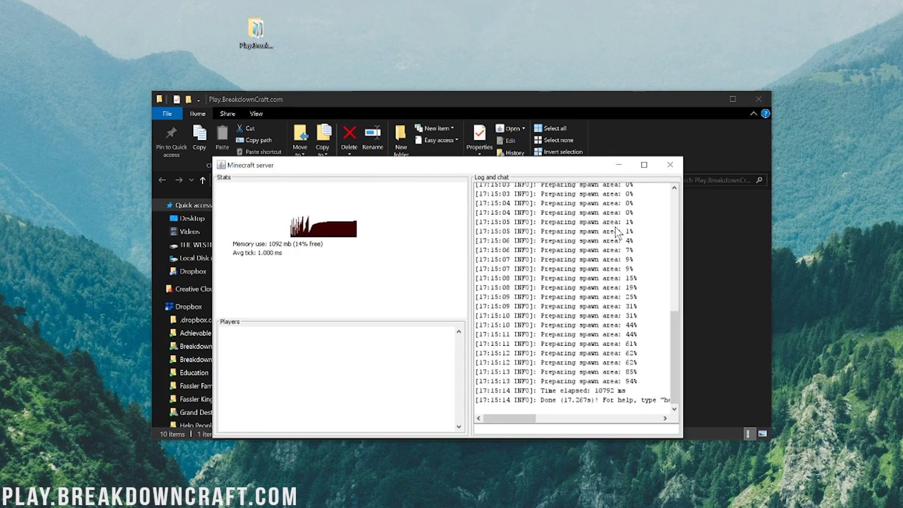
pyautogui.click(618, 164)
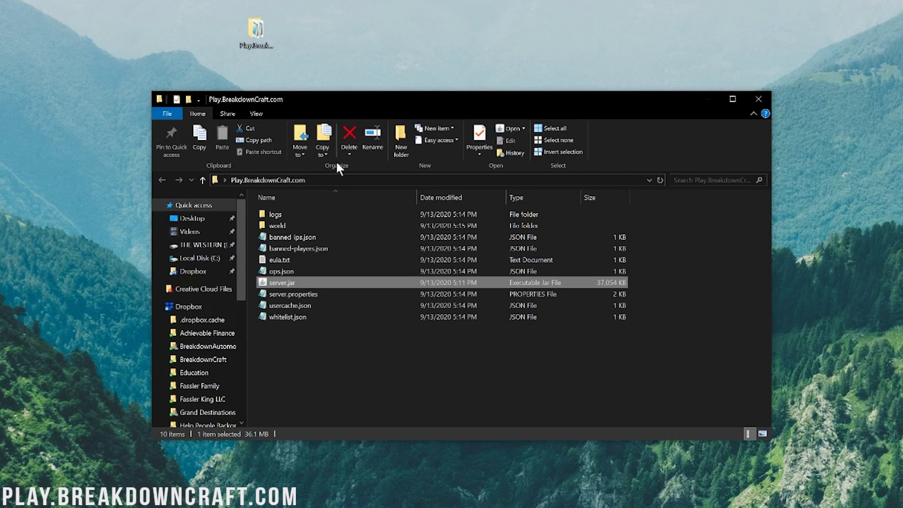
pyautogui.click(705, 99)
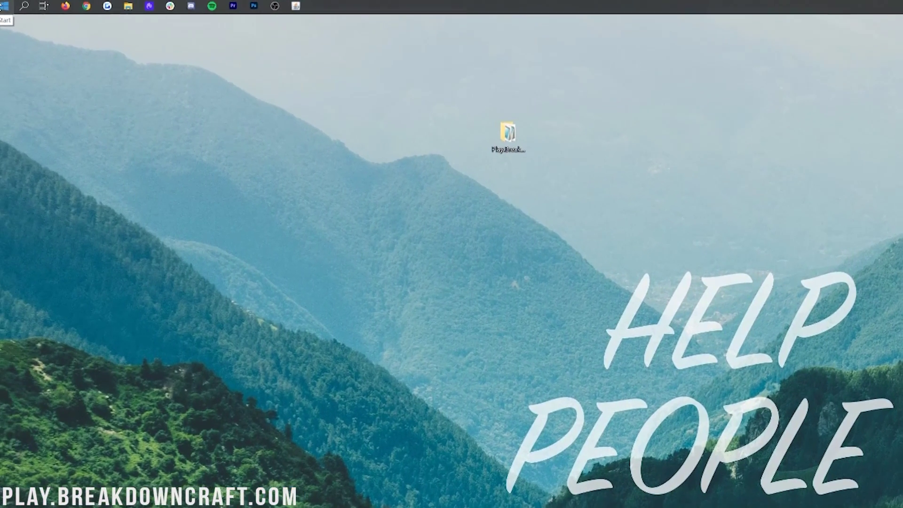
# Open Command Prompt and run ipconfig to display the computer's network addresses.
pyautogui.click(7, 8)
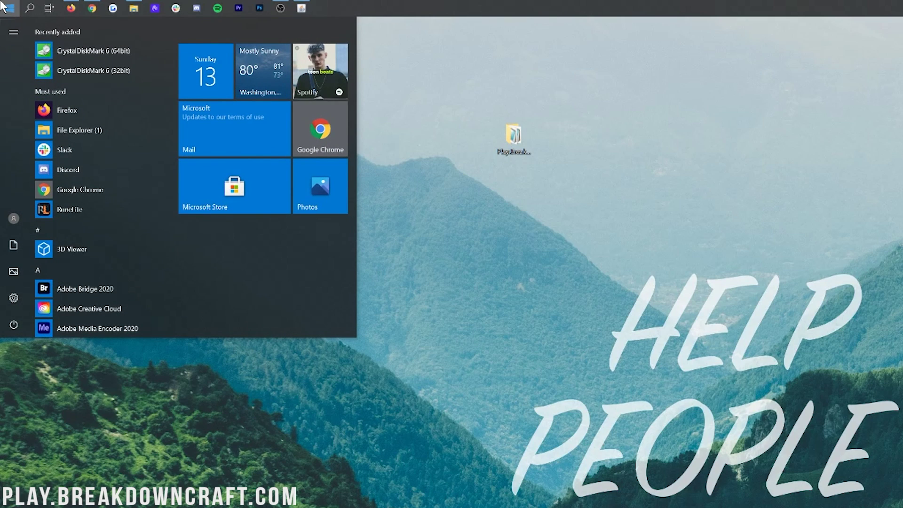
pyautogui.write('cmd')
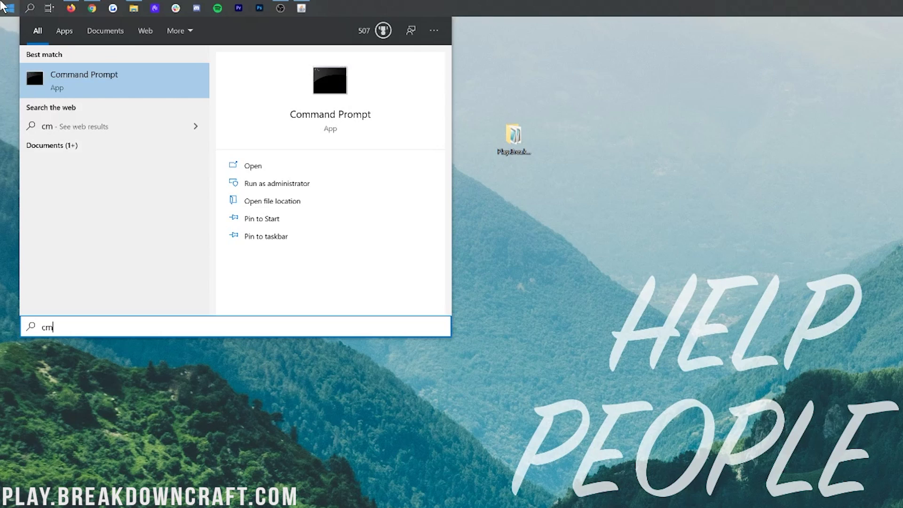
pyautogui.click(97, 81)
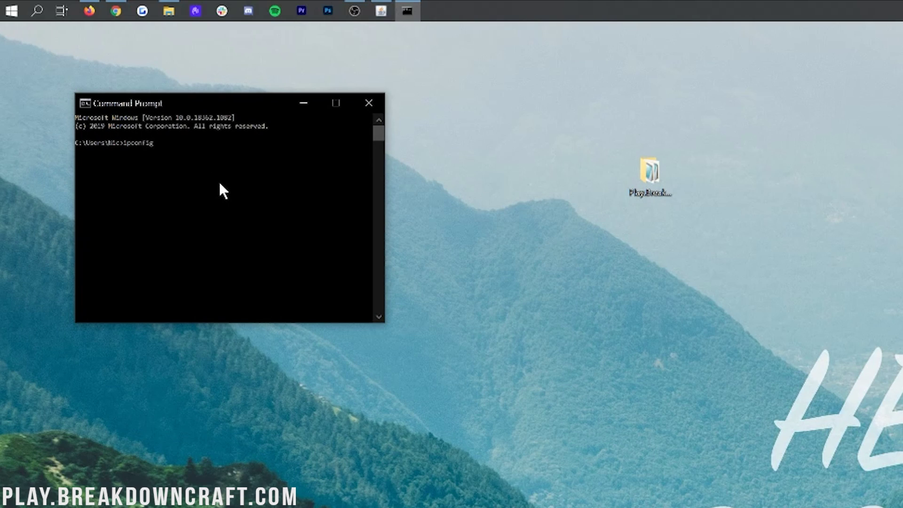
pyautogui.press('Return')
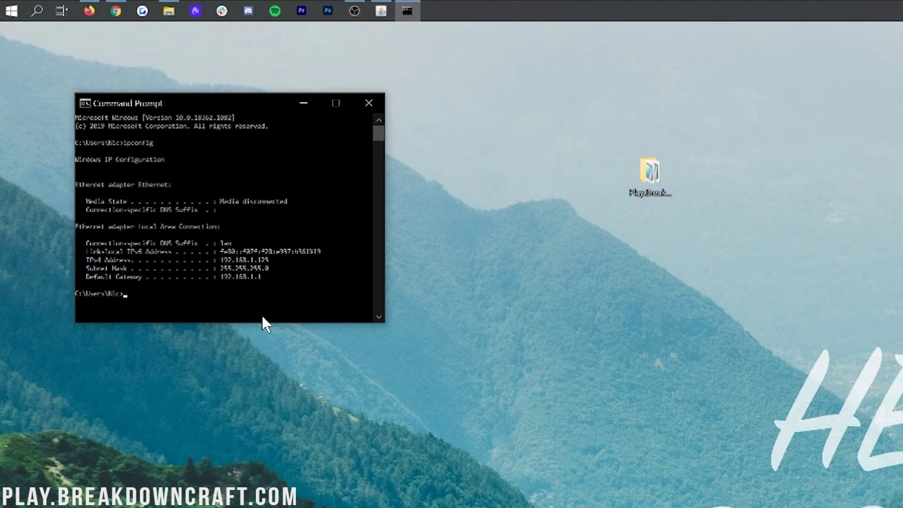
# Open a blank Notepad document and place its window beside the Command Prompt.
pyautogui.click(5, 9)
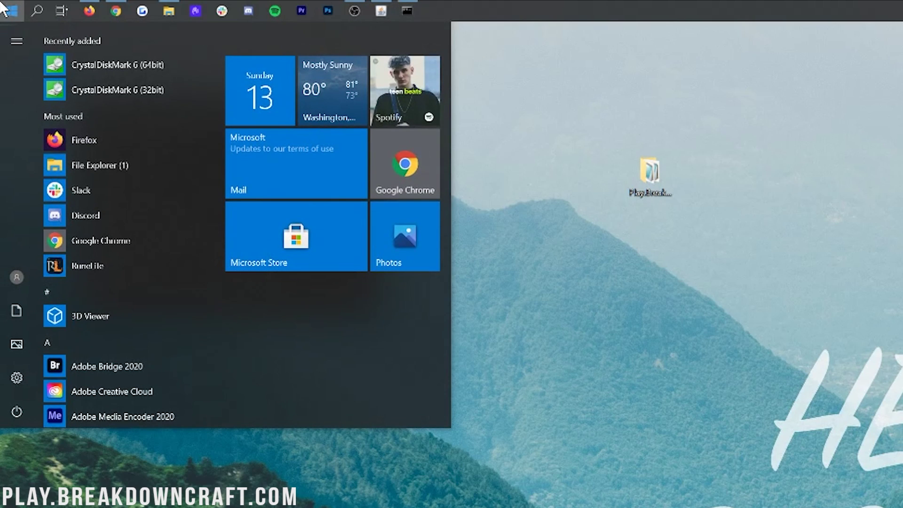
pyautogui.write('note')
pyautogui.press('Return')
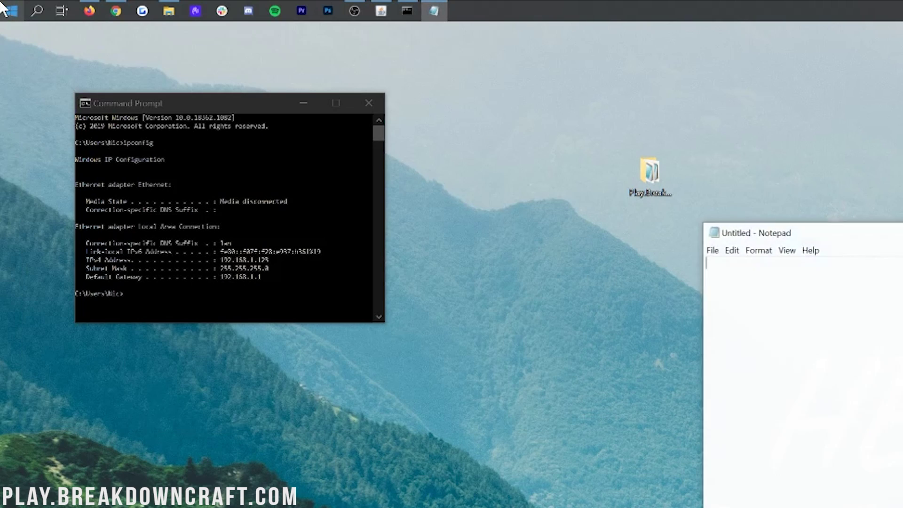
pyautogui.moveTo(829, 234); pyautogui.dragTo(511, 103)
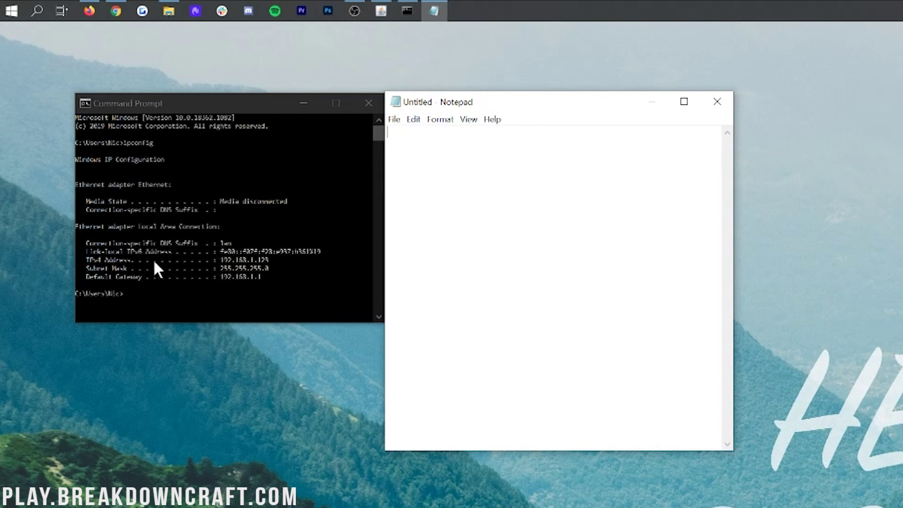
# Note the IPv4 address 192.168.1.123 and default gateway 192.168.1.1 as labelled lines in Notepad, and close Command Prompt.
pyautogui.write('IPv')
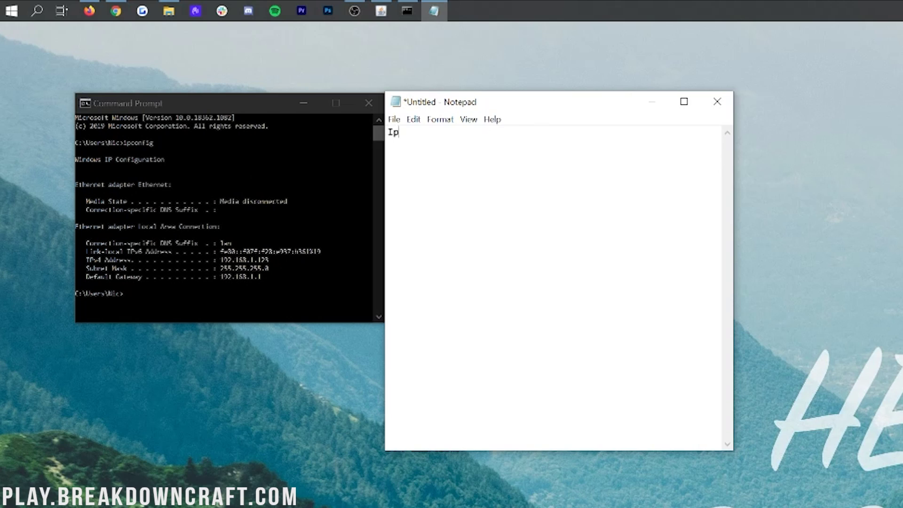
pyautogui.write('4: 192.168.1.123')
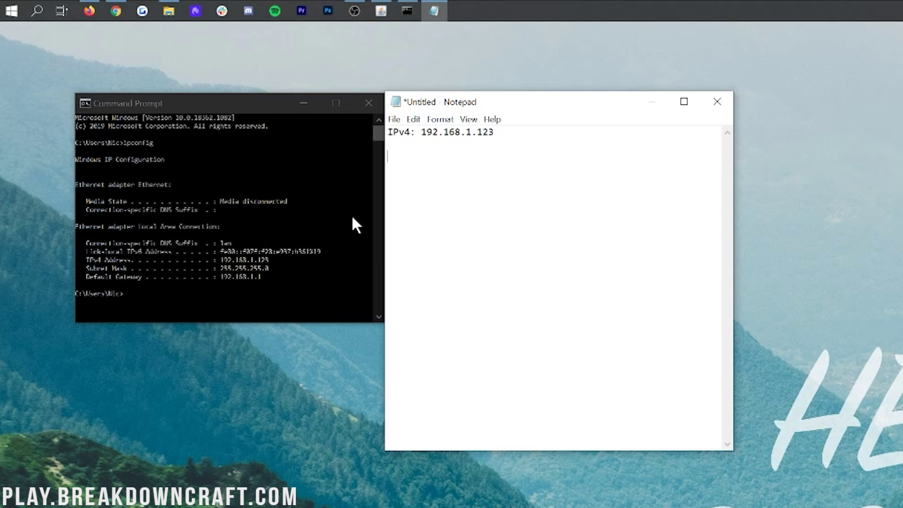
pyautogui.press('Return')
pyautogui.write('Default Gateway: ')
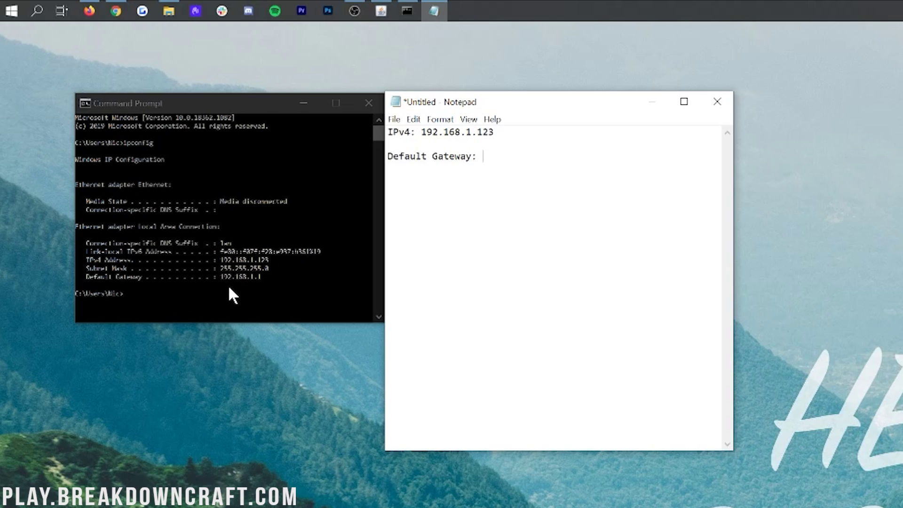
pyautogui.write('192.168.1.1')
pyautogui.click(368, 103)
# Open the Minecraft Launcher and start Minecraft 1.16.3.
pyautogui.click(6, 9)
pyautogui.write('mine')
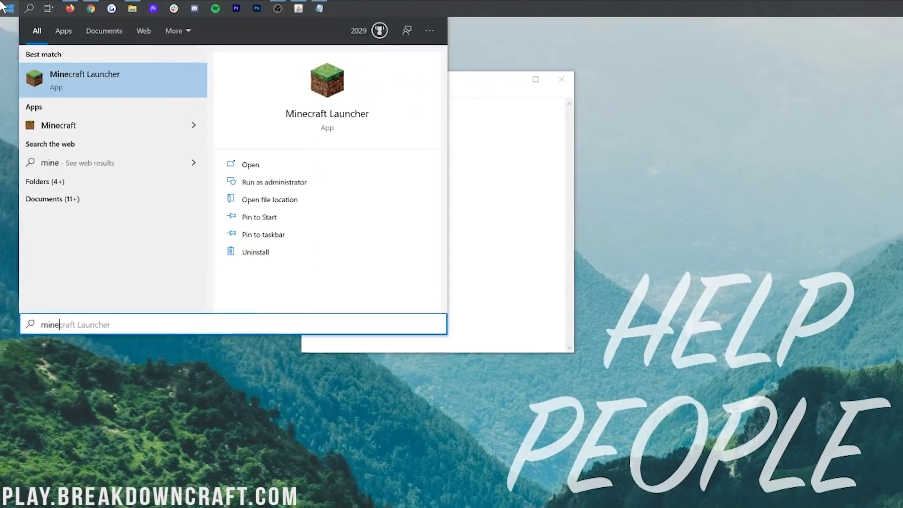
pyautogui.press('Return')
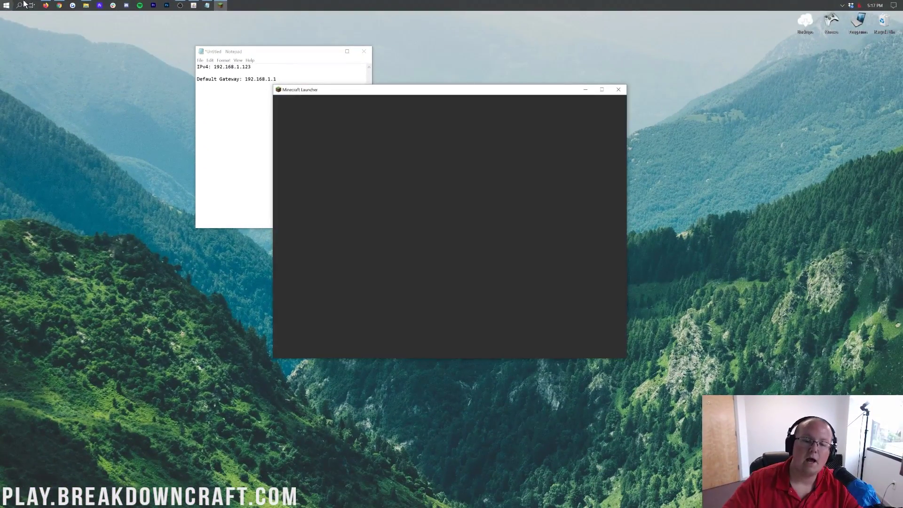
pyautogui.click(470, 349)
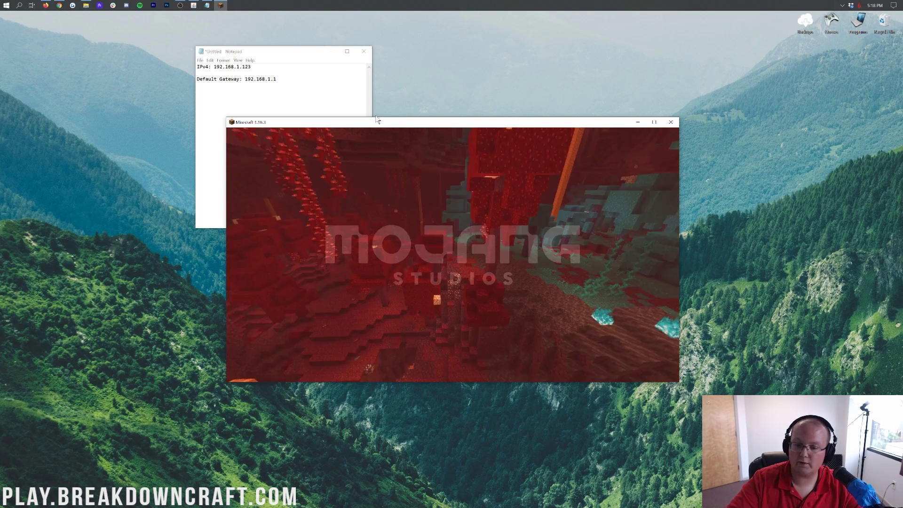
# Join the multiplayer server by direct connection, using the IPv4 address 192.168.1.123 copied from the Notepad notes.
pyautogui.click(468, 253)
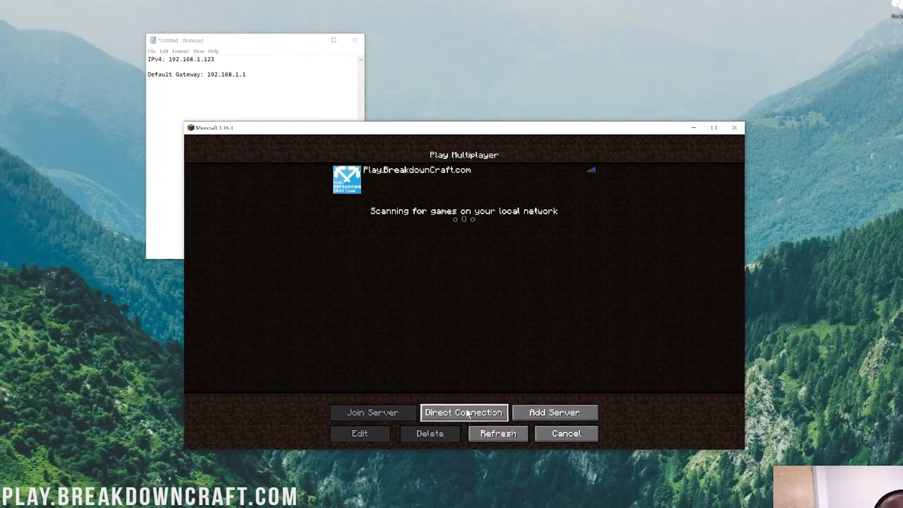
pyautogui.click(468, 413)
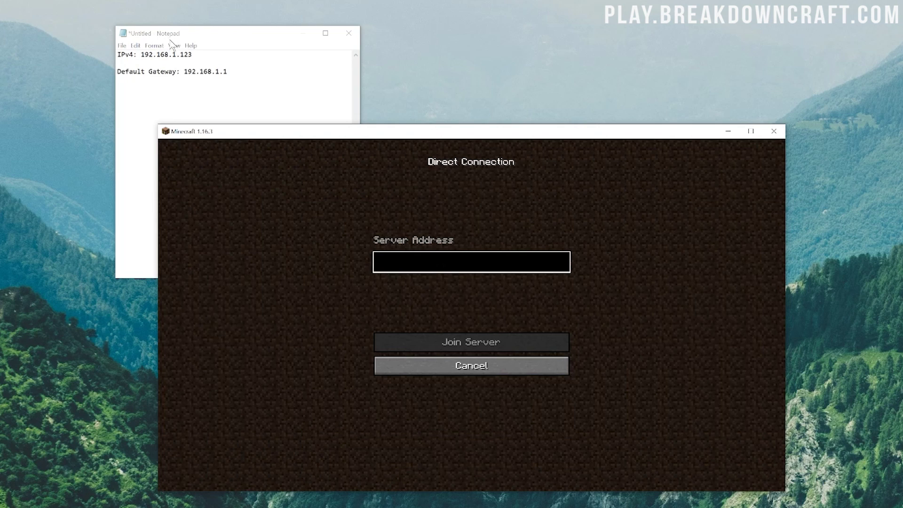
pyautogui.click(192, 54)
pyautogui.moveTo(192, 54); pyautogui.dragTo(140, 55)
pyautogui.hotkey('ctrl', 'c')
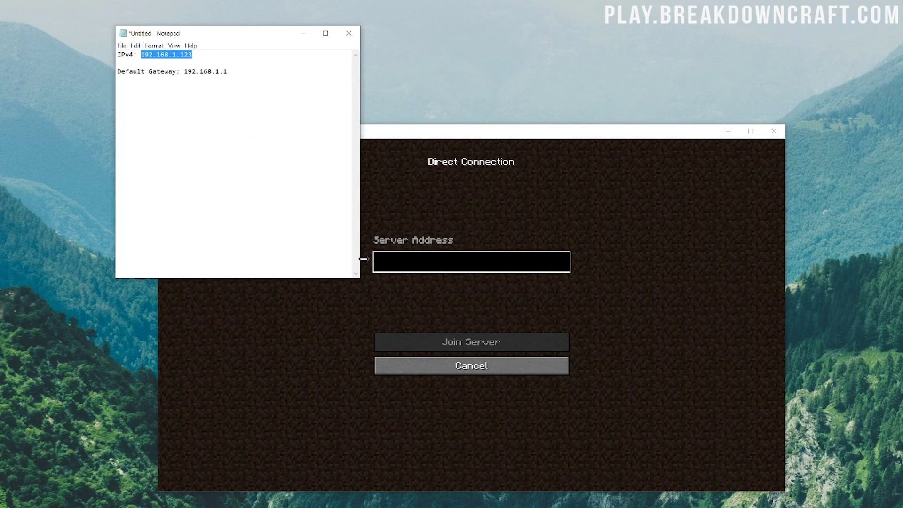
pyautogui.click(393, 266)
pyautogui.hotkey('ctrl', 'v')
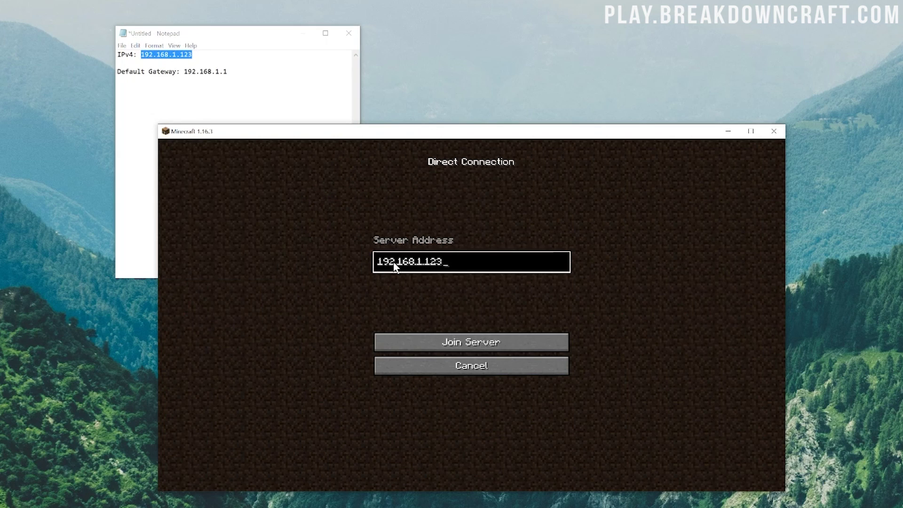
pyautogui.click(433, 340)
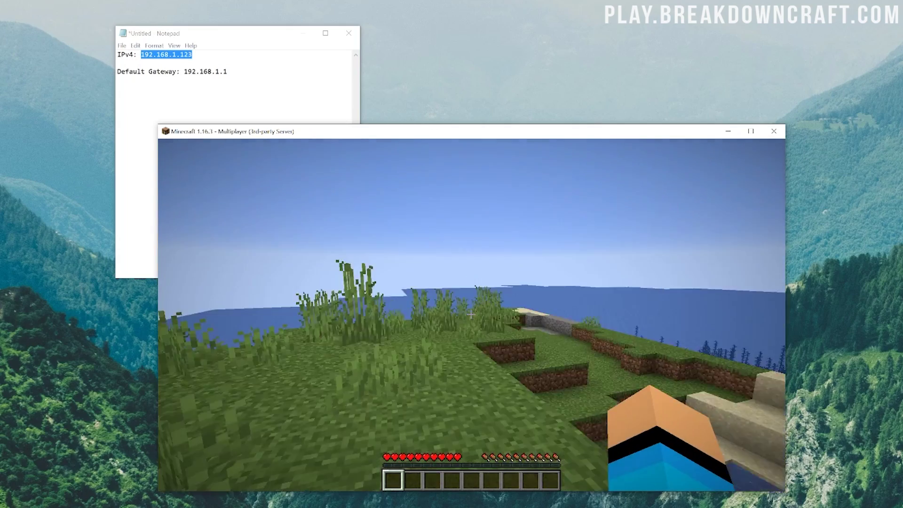
# Release the cursor from the game, bring up the Minecraft server console and arrange it beside the game window.
pyautogui.press('t')
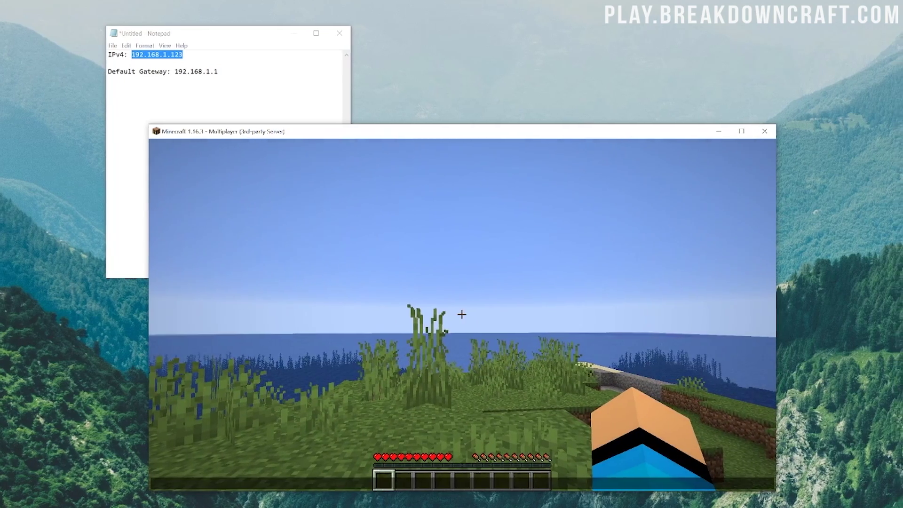
pyautogui.hotkey('alt', 'Tab')
pyautogui.moveTo(318, 205); pyautogui.dragTo(622, 131)
pyautogui.moveTo(557, 130); pyautogui.dragTo(4, 118)
pyautogui.moveTo(145, 115); pyautogui.dragTo(692, 136)
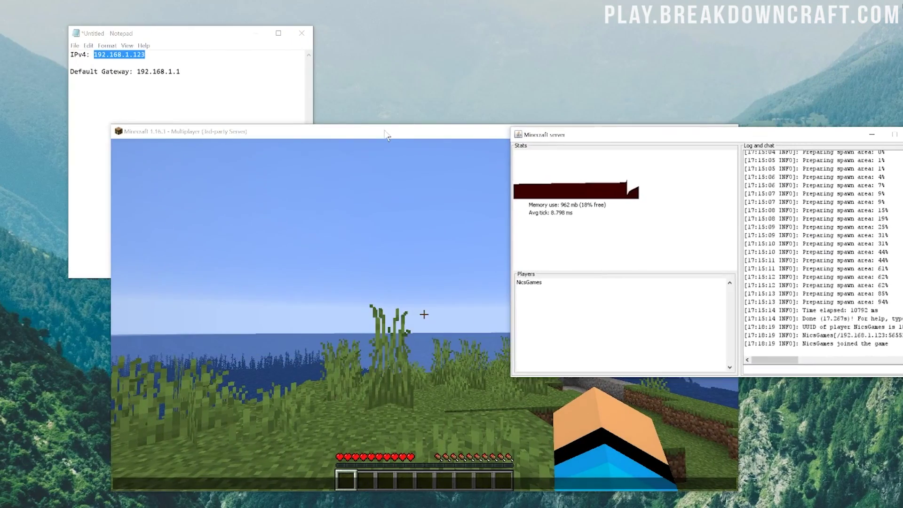
pyautogui.moveTo(468, 132); pyautogui.dragTo(366, 127)
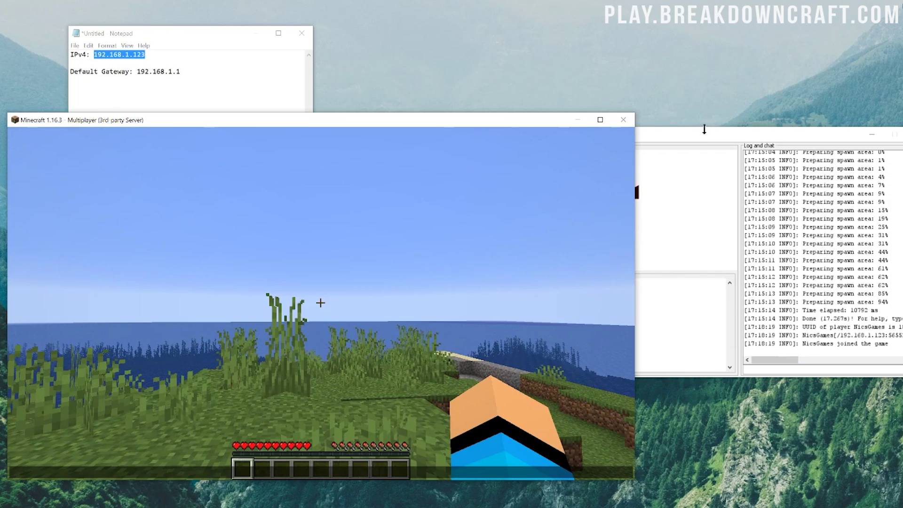
pyautogui.moveTo(703, 133); pyautogui.dragTo(630, 119)
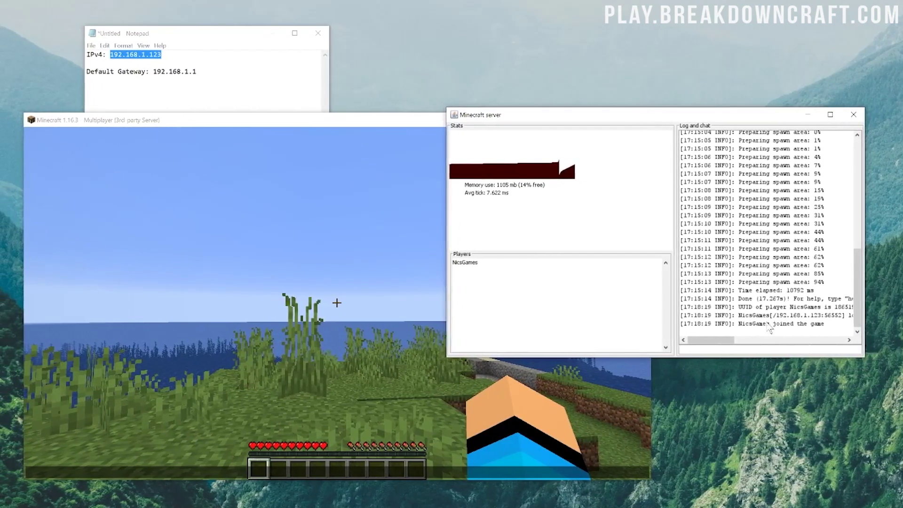
# Make the connected player a server operator by running the op command with the player's username in the server console.
pyautogui.click(734, 349)
pyautogui.write('op ')
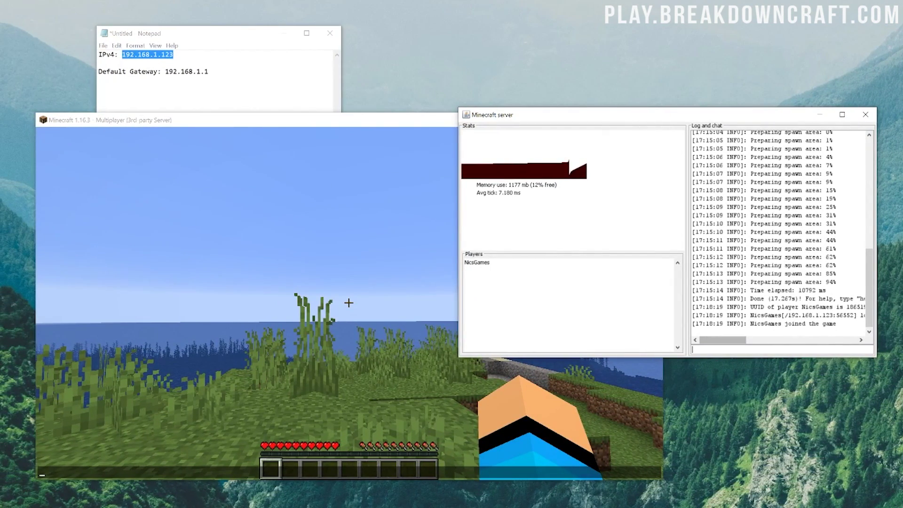
pyautogui.write('nicsag')
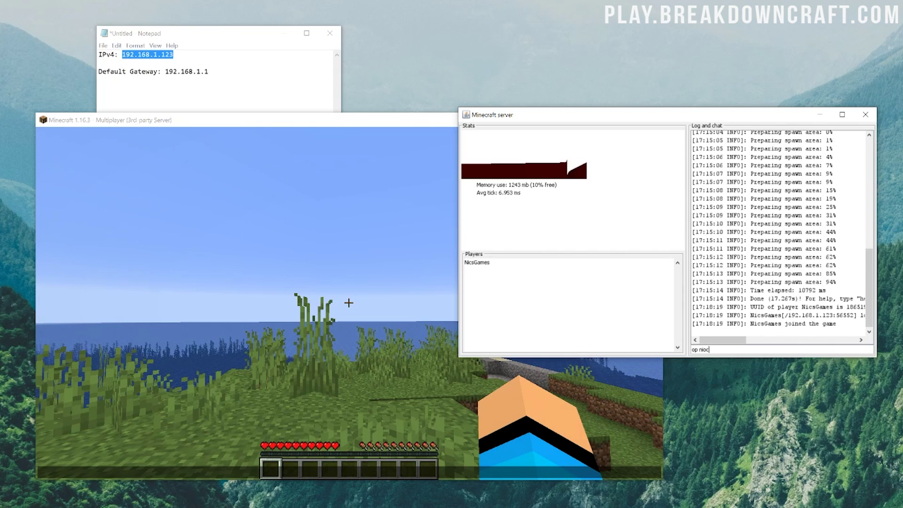
pyautogui.press('BackSpace')
pyautogui.press('BackSpace')
pyautogui.write('games')
pyautogui.press('Return')
# Switch the player to Creative mode in the game with the command /gamemode creative.
pyautogui.click(348, 360)
pyautogui.press('t')
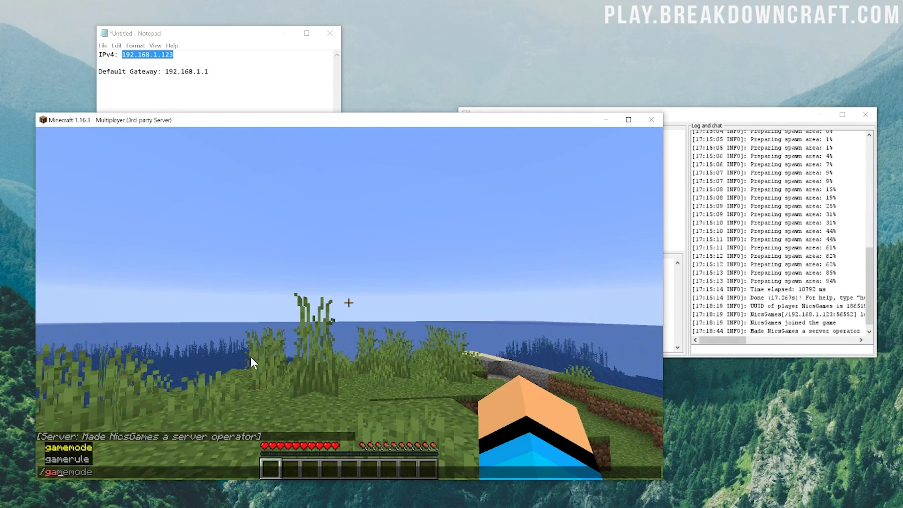
pyautogui.write('/gamemode creative')
pyautogui.press('Return')
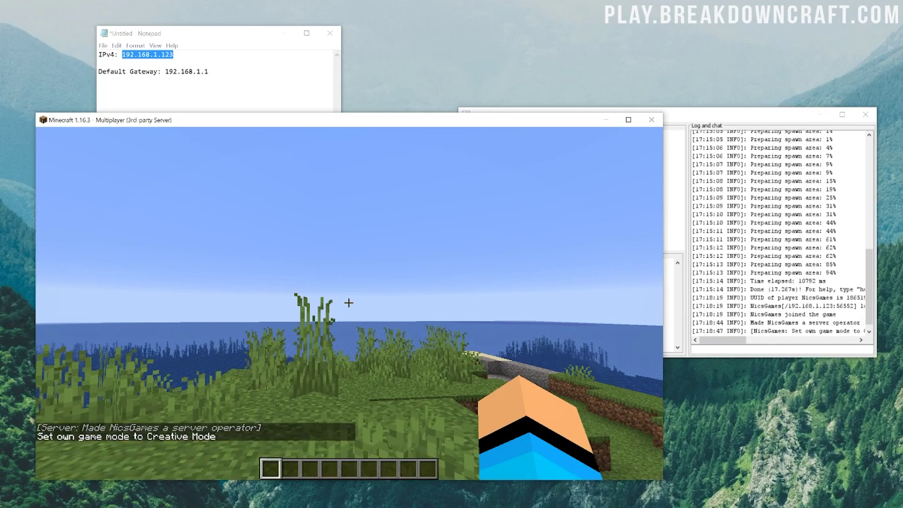
pyautogui.press('w')
pyautogui.press('w')
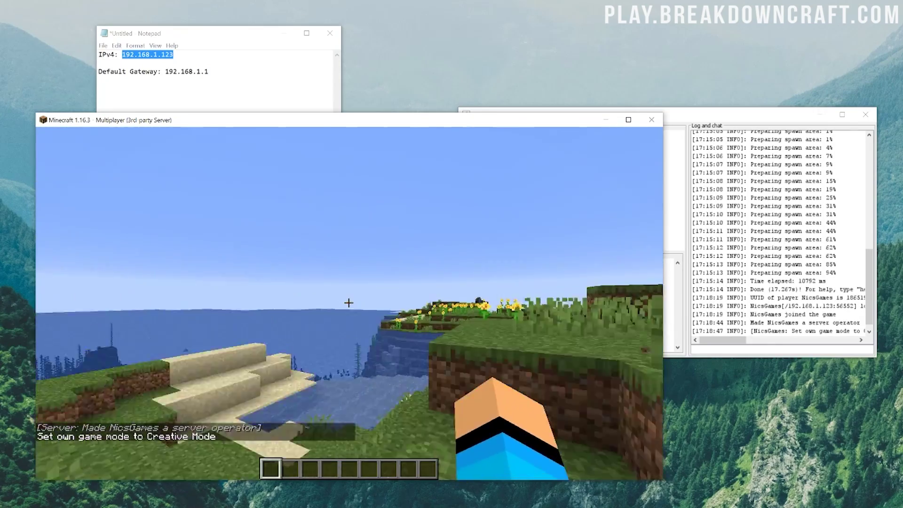
pyautogui.press('w')
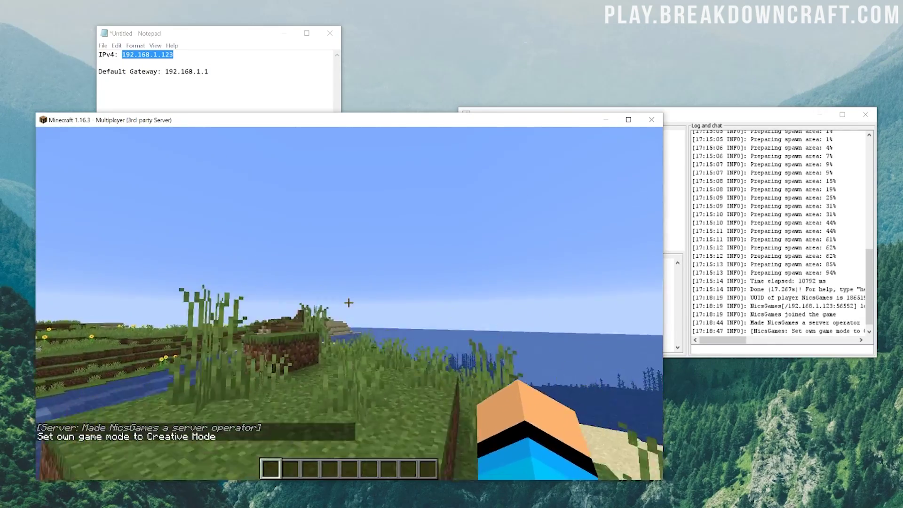
pyautogui.press('w')
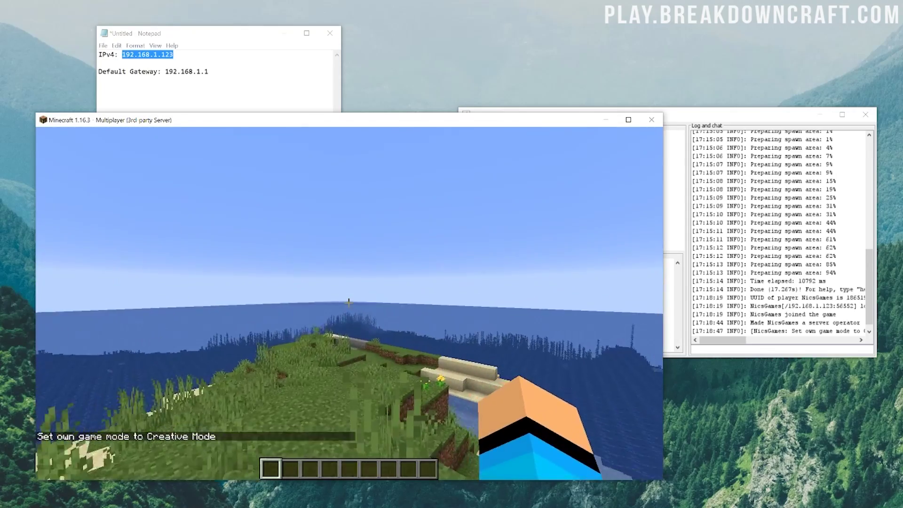
pyautogui.press('w')
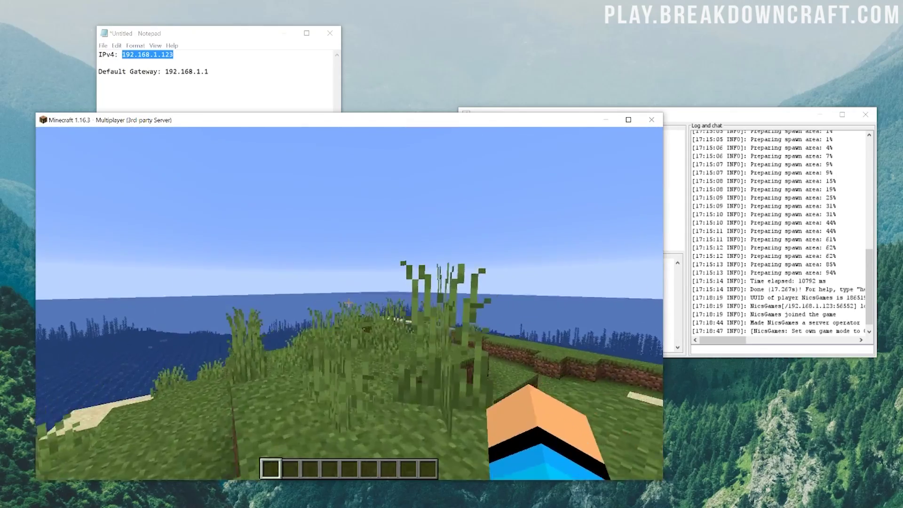
pyautogui.press('w')
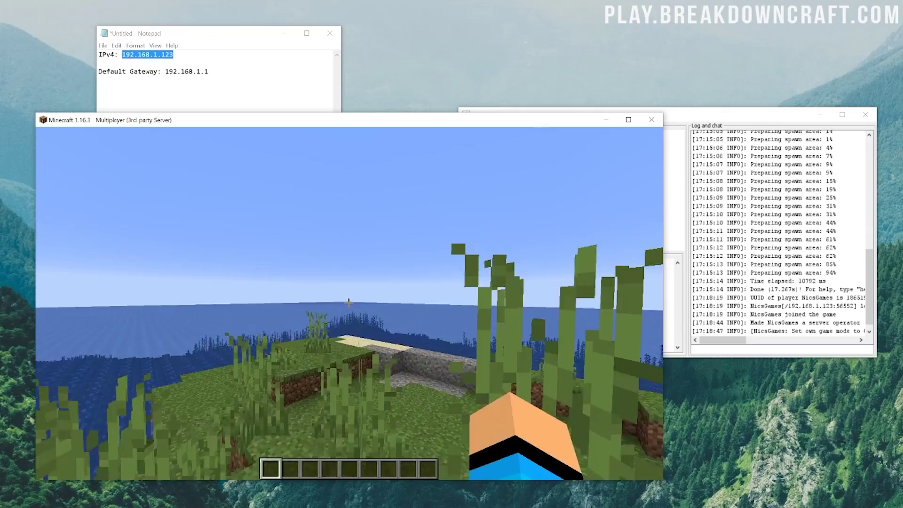
pyautogui.press('w')
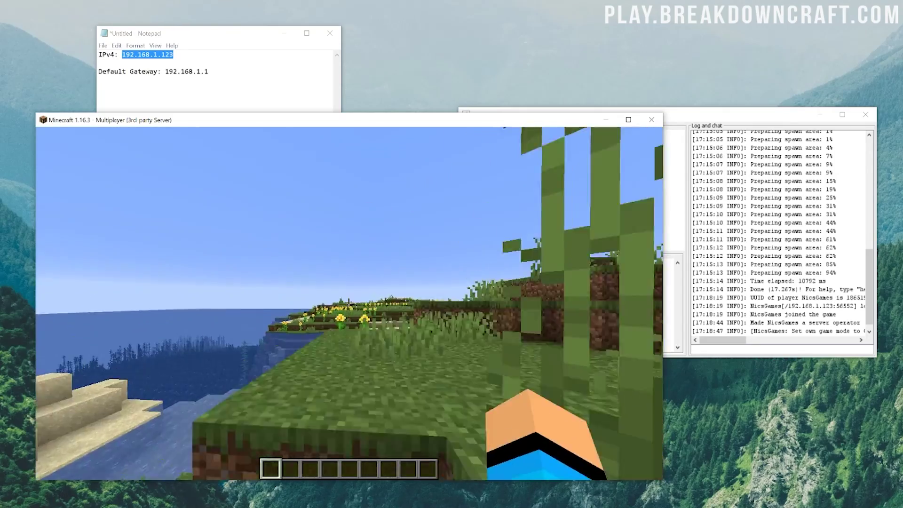
pyautogui.press('w')
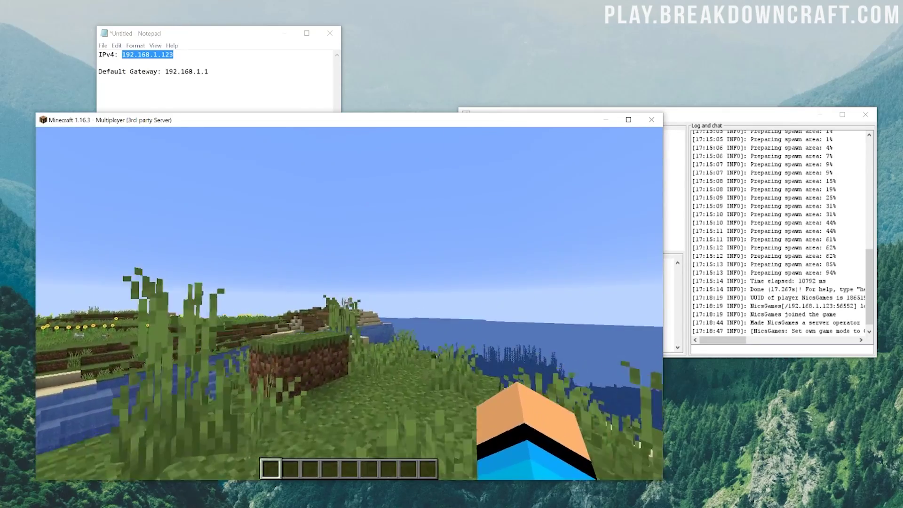
pyautogui.press('w')
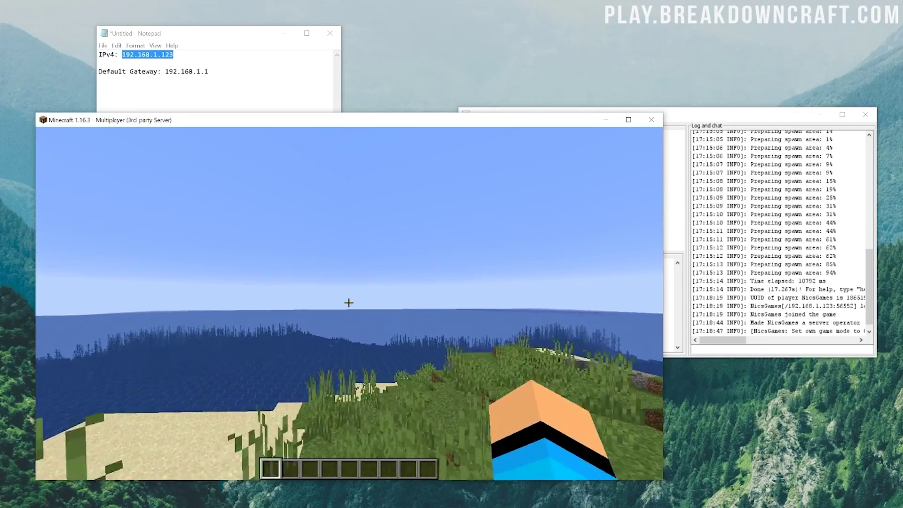
pyautogui.press('w')
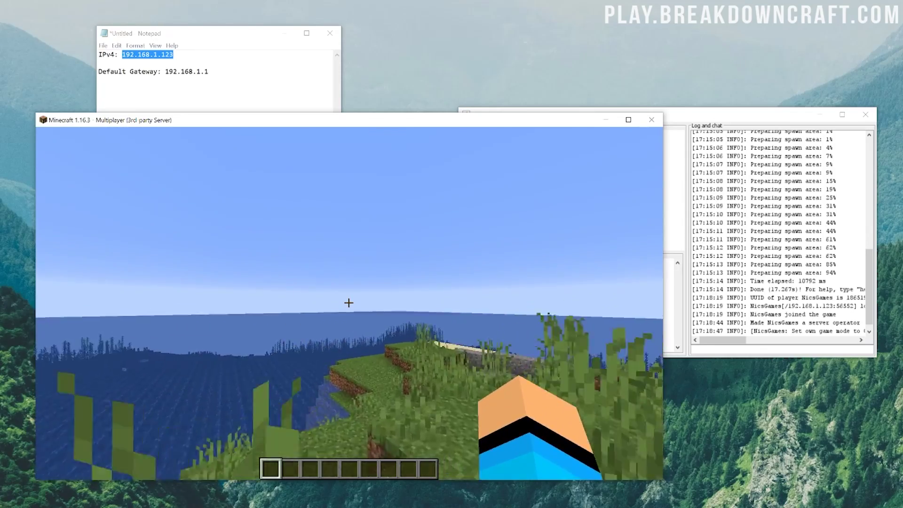
pyautogui.press('w')
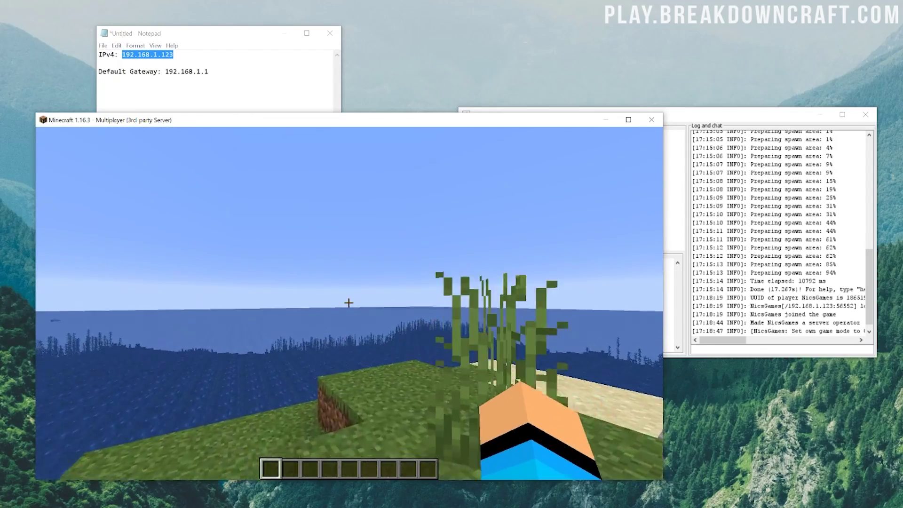
pyautogui.press('w')
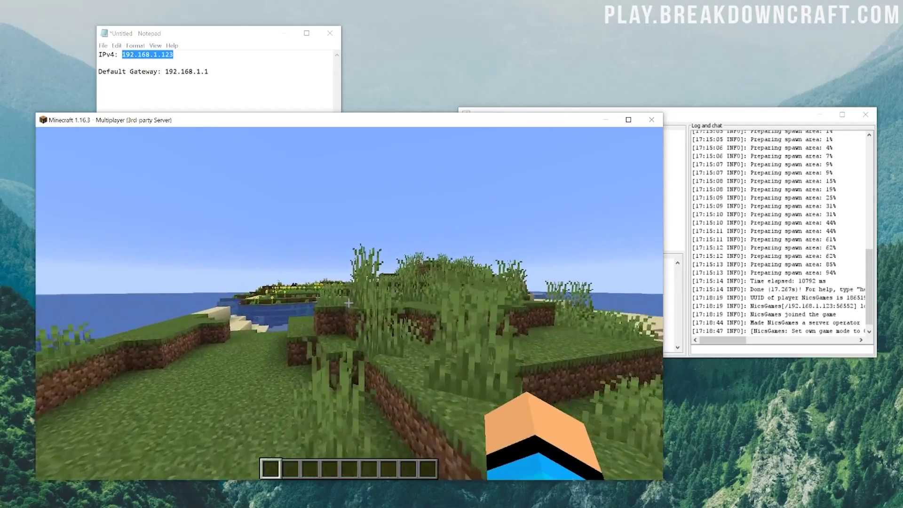
pyautogui.press('w')
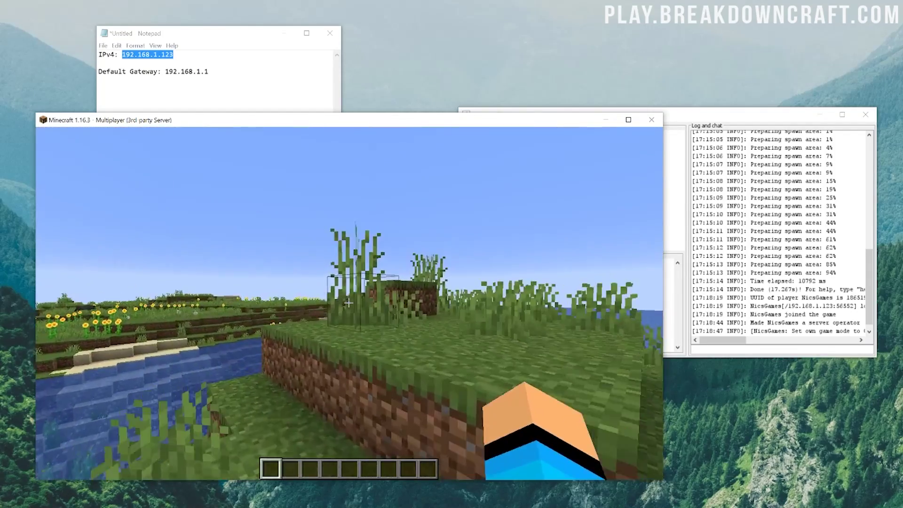
# Close the Minecraft game and shut down the server by running the stop command in its console.
pyautogui.press('Escape')
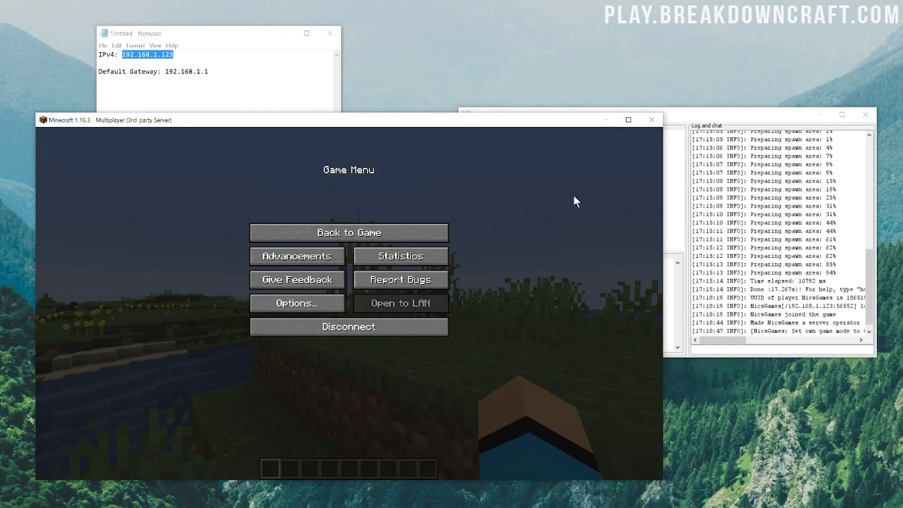
pyautogui.click(651, 118)
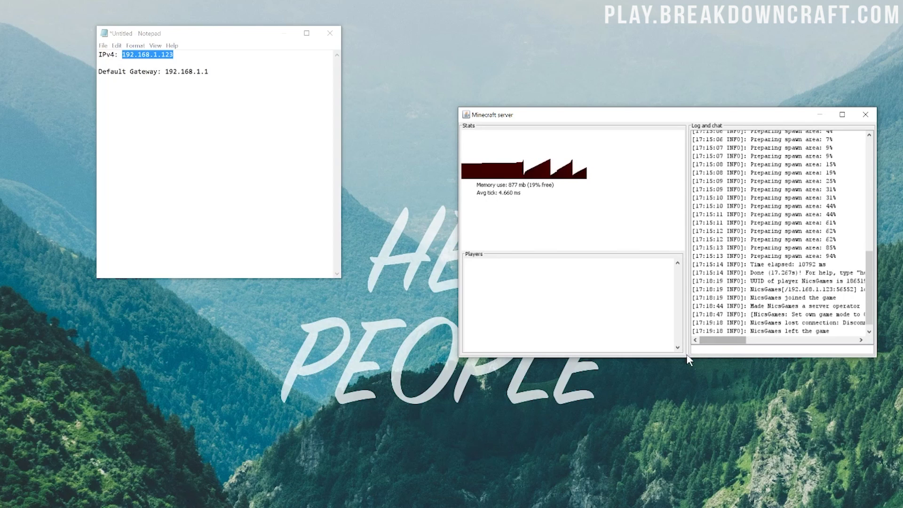
pyautogui.write('stop')
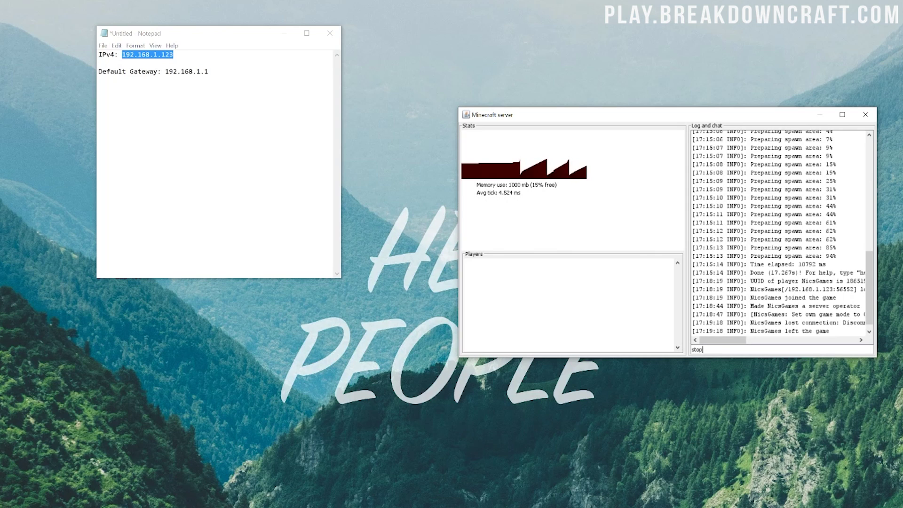
pyautogui.press('Return')
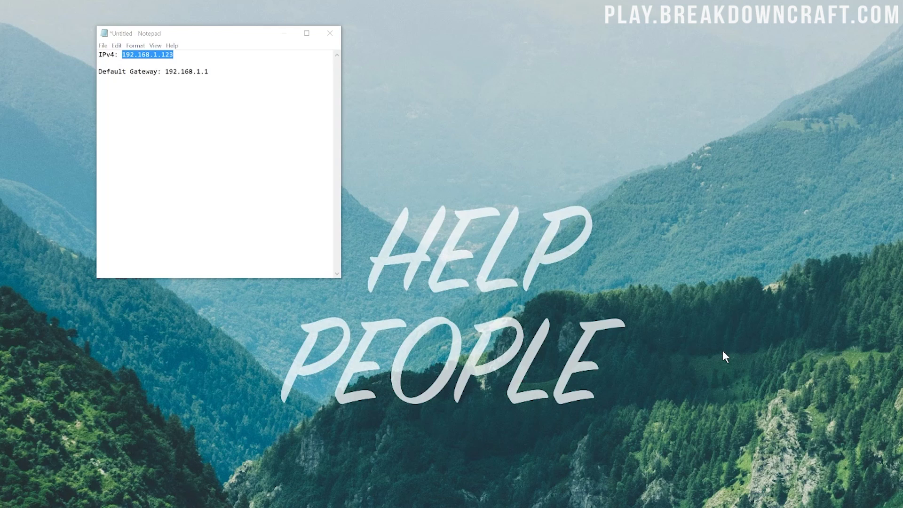
# Move the address notes and the server folder aside, and open server.properties from that folder.
pyautogui.moveTo(188, 36); pyautogui.dragTo(715, 64)
pyautogui.moveTo(280, 83); pyautogui.dragTo(445, 91)
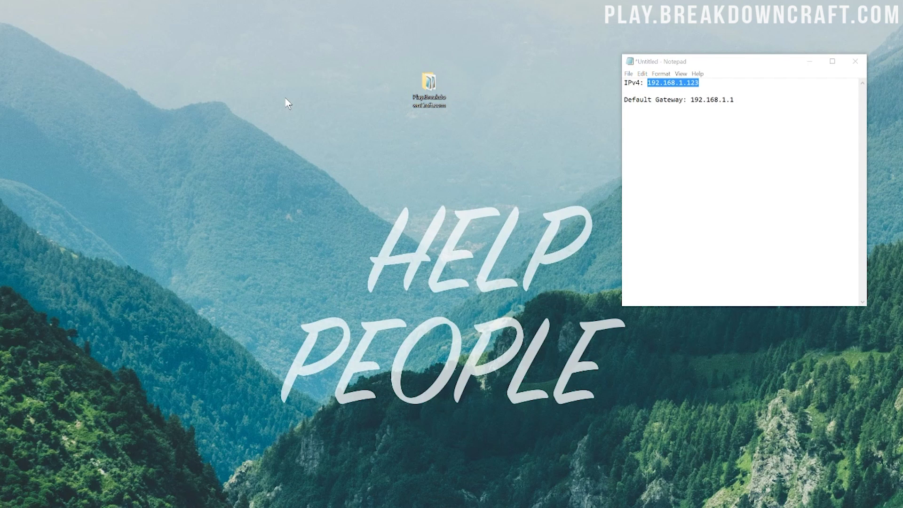
pyautogui.doubleClick(416, 101)
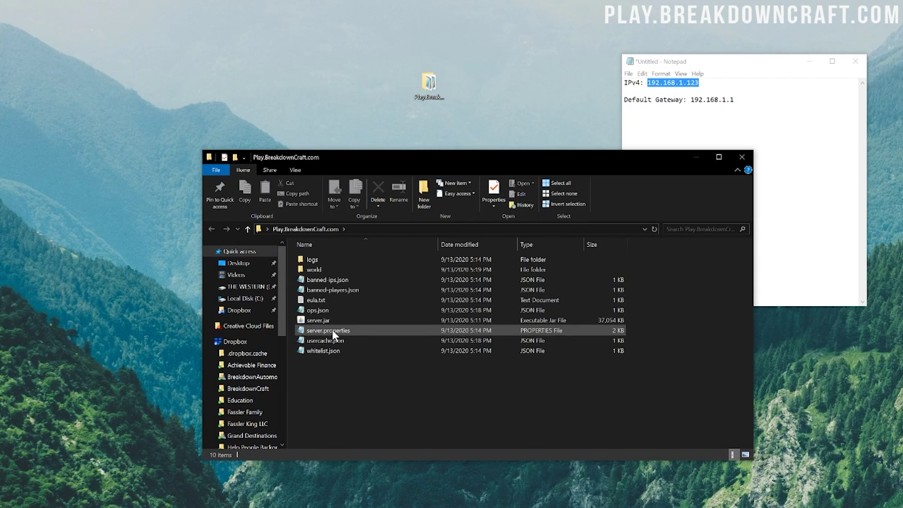
pyautogui.doubleClick(332, 330)
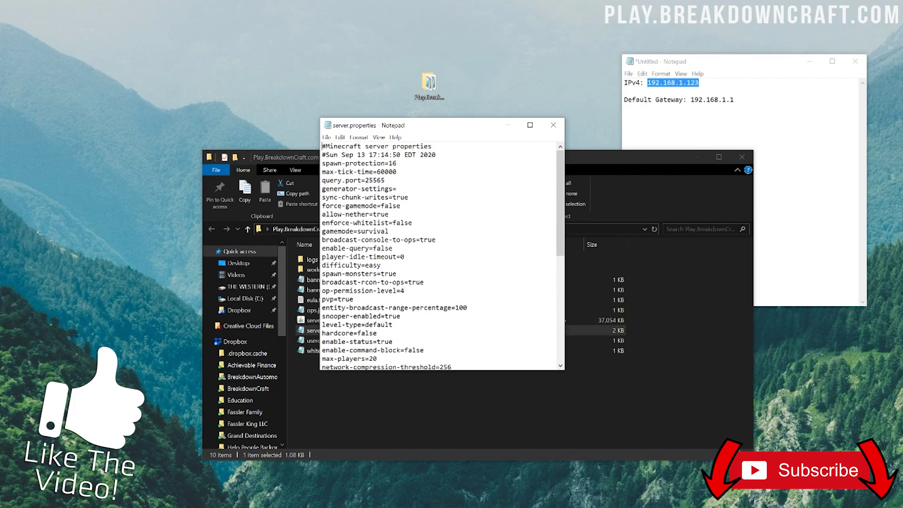
# Set server-ip in server.properties to the noted IPv4 address 192.168.1.123, and save and close the file.
pyautogui.scroll(-7, 442, 256)
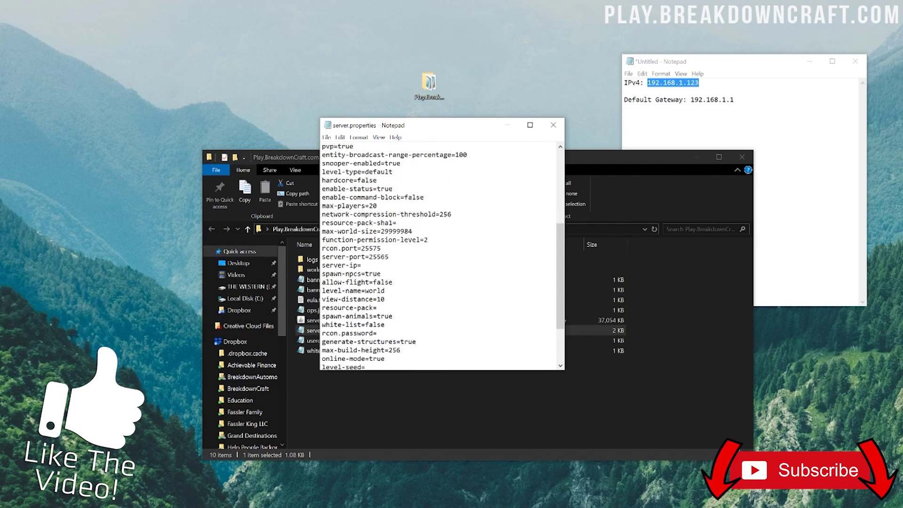
pyautogui.scroll(1, 442, 256)
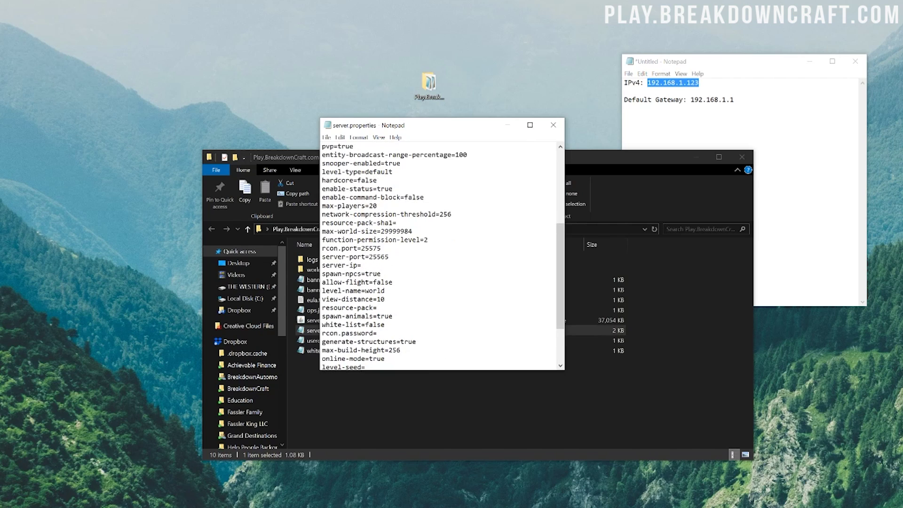
pyautogui.click(699, 82)
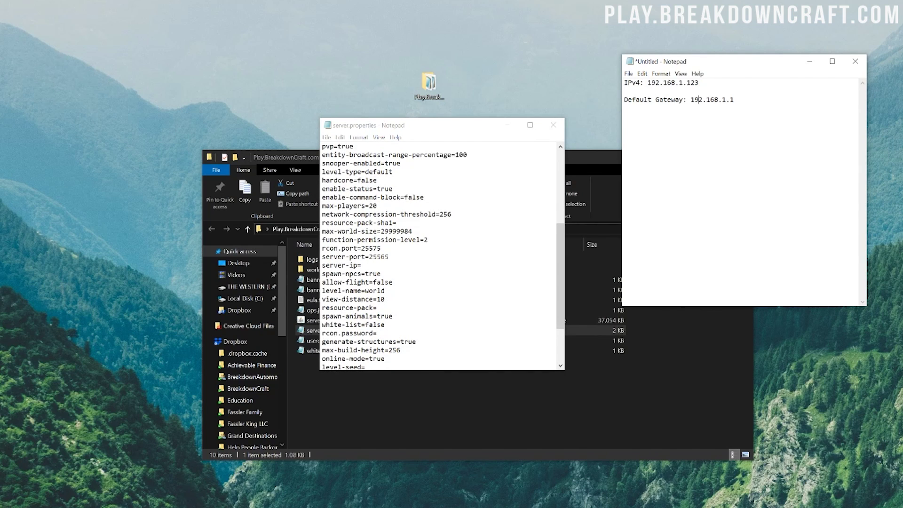
pyautogui.moveTo(700, 82); pyautogui.dragTo(648, 83)
pyautogui.hotkey('ctrl', 'c')
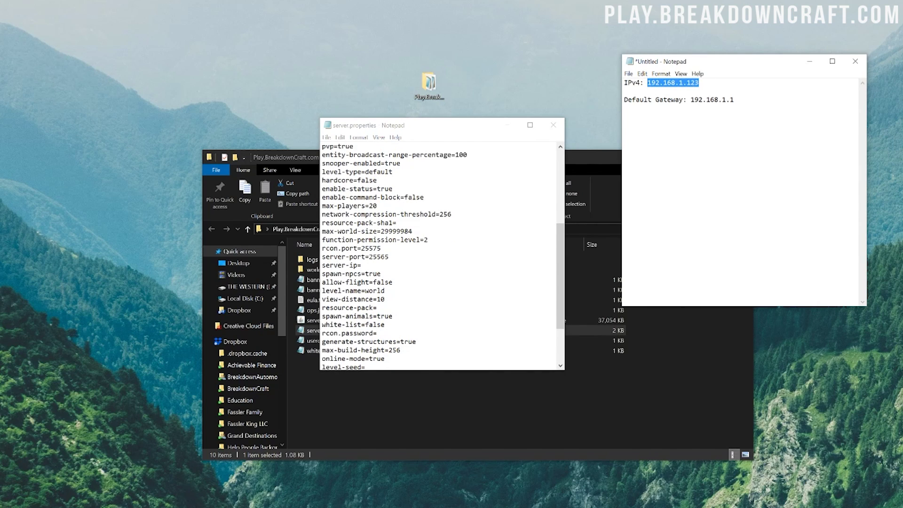
pyautogui.click(361, 265)
pyautogui.hotkey('ctrl', 'v')
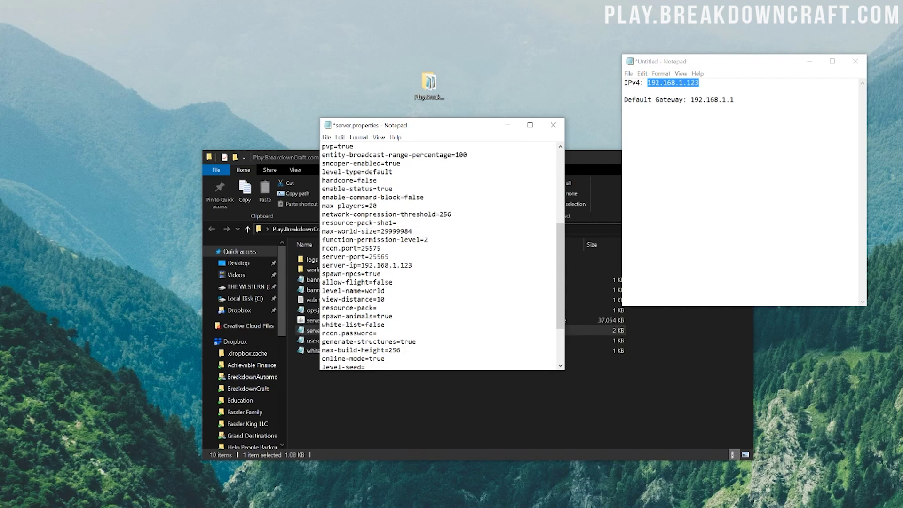
pyautogui.click(327, 138)
pyautogui.click(343, 178)
pyautogui.click(553, 125)
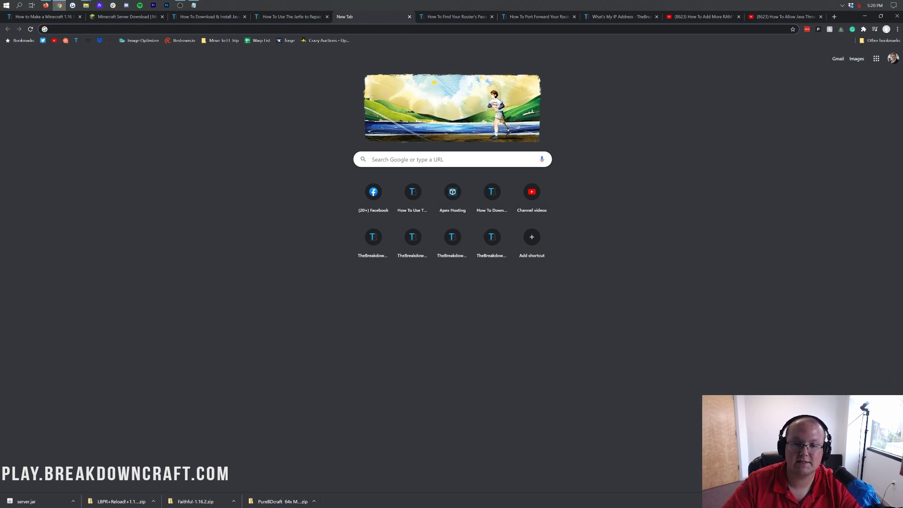
pyautogui.click(387, 29)
pyautogui.write('the')
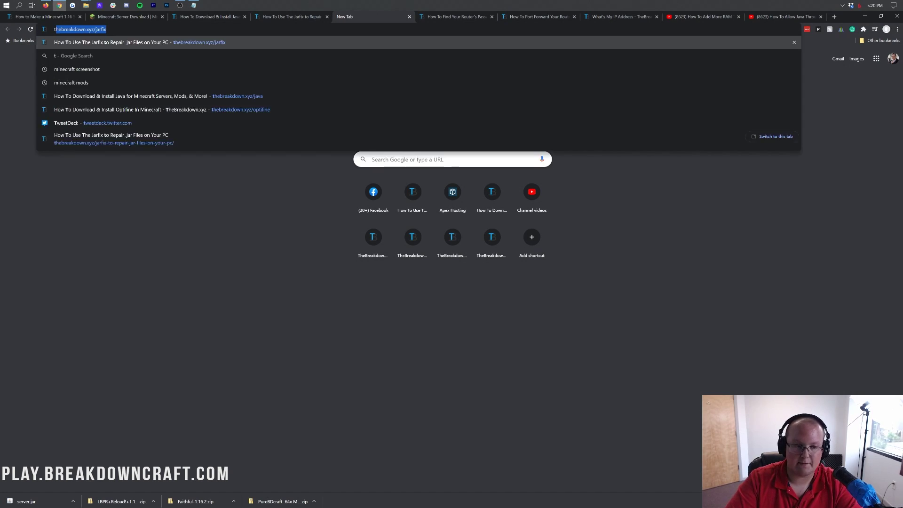
pyautogui.press('BackSpace')
pyautogui.press('BackSpace')
pyautogui.press('BackSpace')
pyautogui.press('BackSpace')
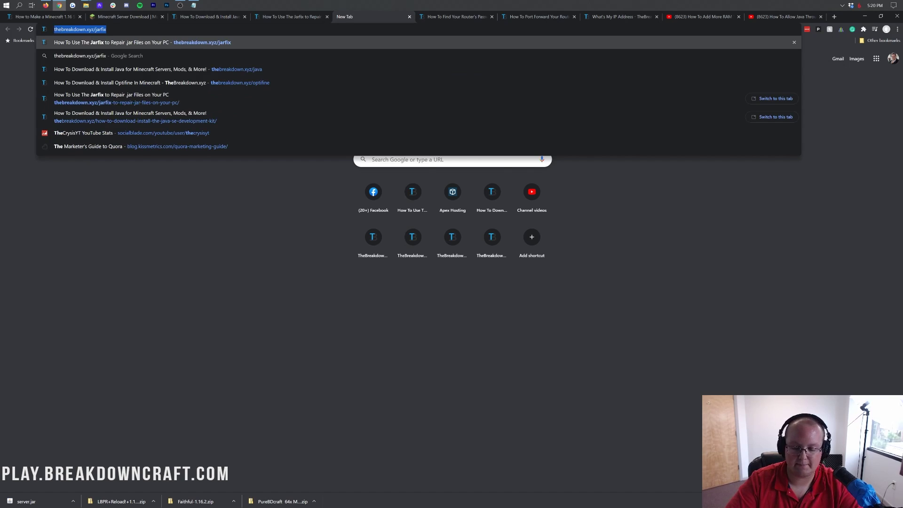
pyautogui.write('youtube')
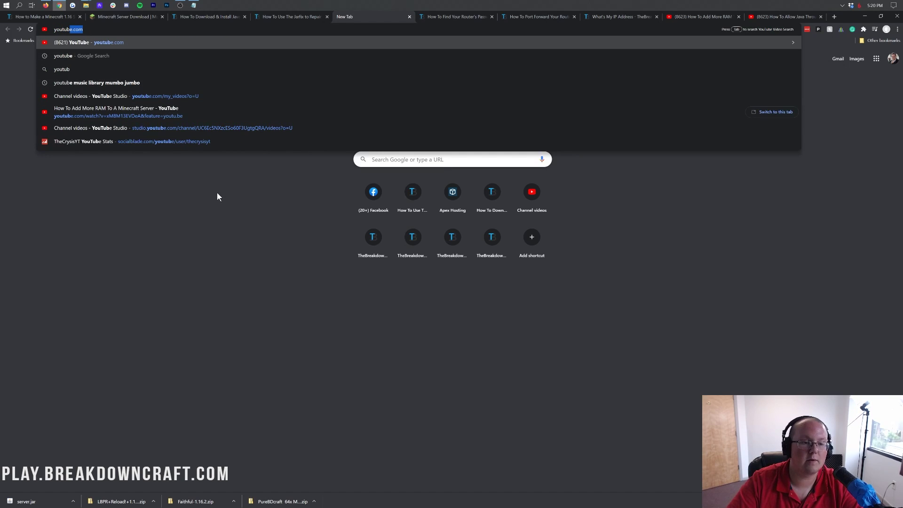
pyautogui.press('BackSpace')
pyautogui.press('BackSpace')
pyautogui.press('BackSpace')
pyautogui.press('BackSpace')
pyautogui.press('BackSpace')
pyautogui.press('BackSpace')
pyautogui.press('BackSpace')
pyautogui.press('BackSpace')
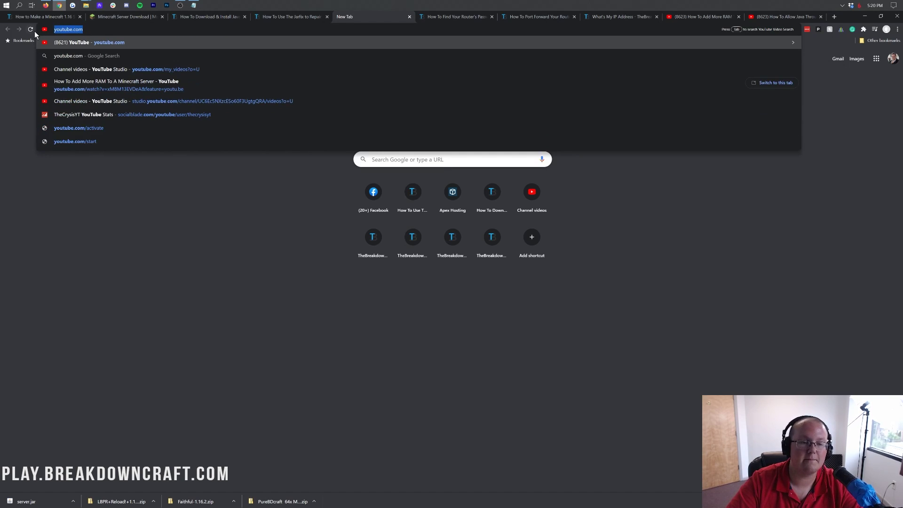
# Copy the default gateway 192.168.1.1 from the notes and open that address in the browser's blank tab.
pyautogui.click(193, 5)
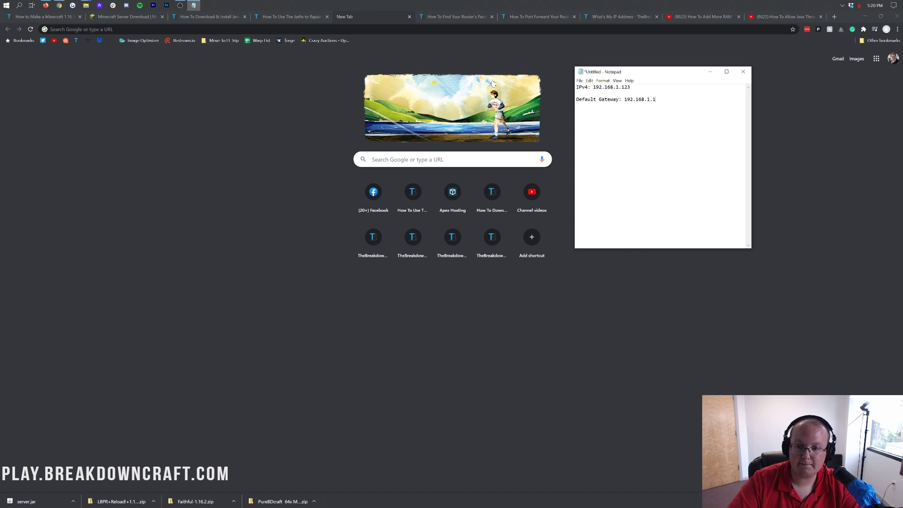
pyautogui.moveTo(624, 100); pyautogui.dragTo(656, 99)
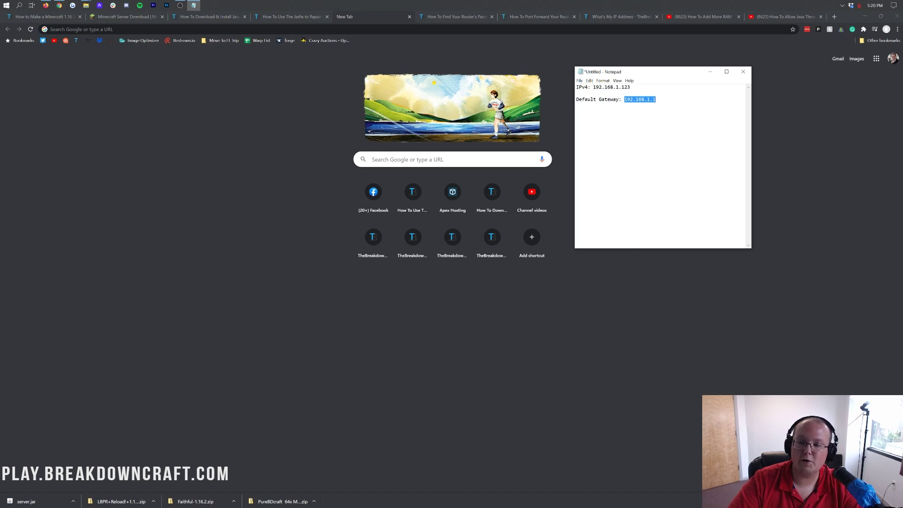
pyautogui.hotkey('ctrl', 'c')
pyautogui.click(94, 29)
pyautogui.hotkey('ctrl', 'v')
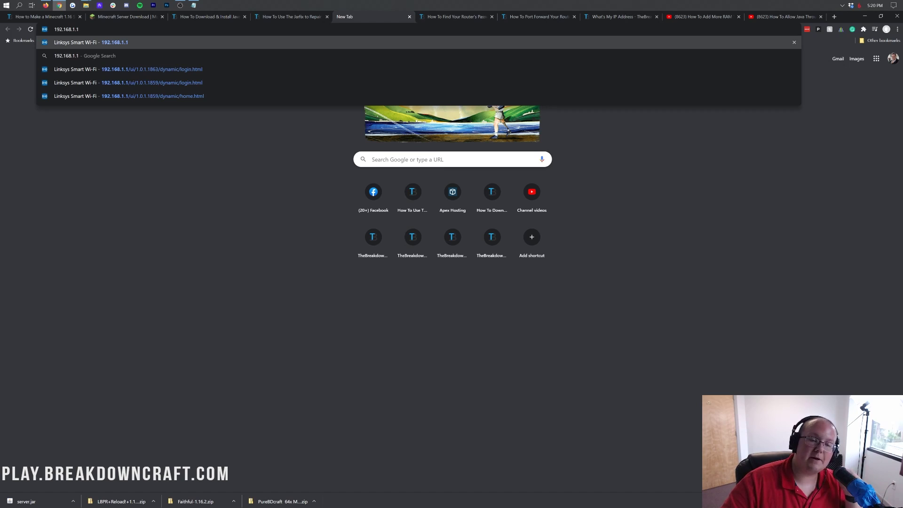
pyautogui.press('Return')
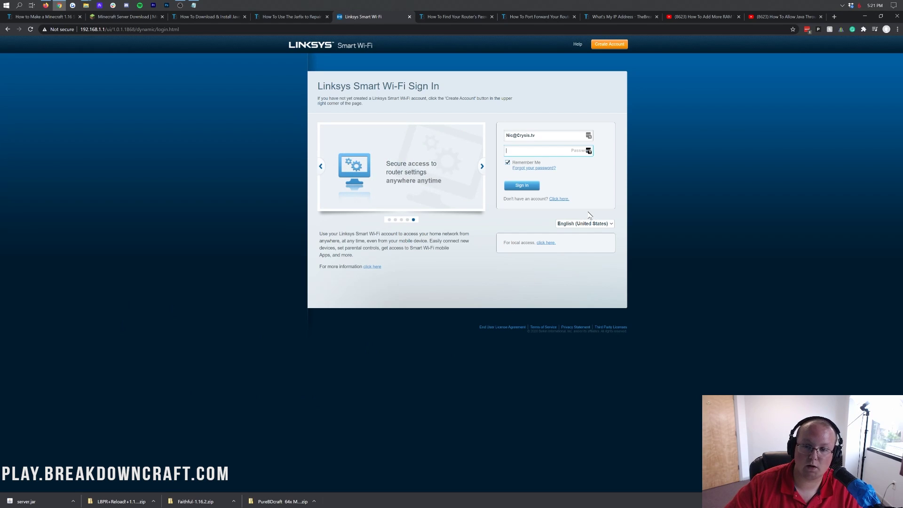
# Look through the open article on finding the router's password, including its methods for recovering the login details.
pyautogui.click(454, 16)
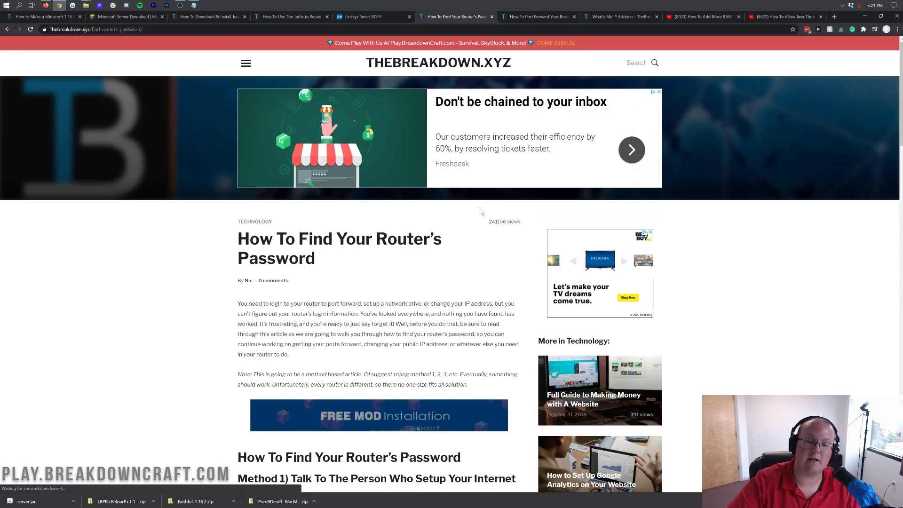
pyautogui.scroll(-7, 480, 211)
pyautogui.scroll(-7, 481, 212)
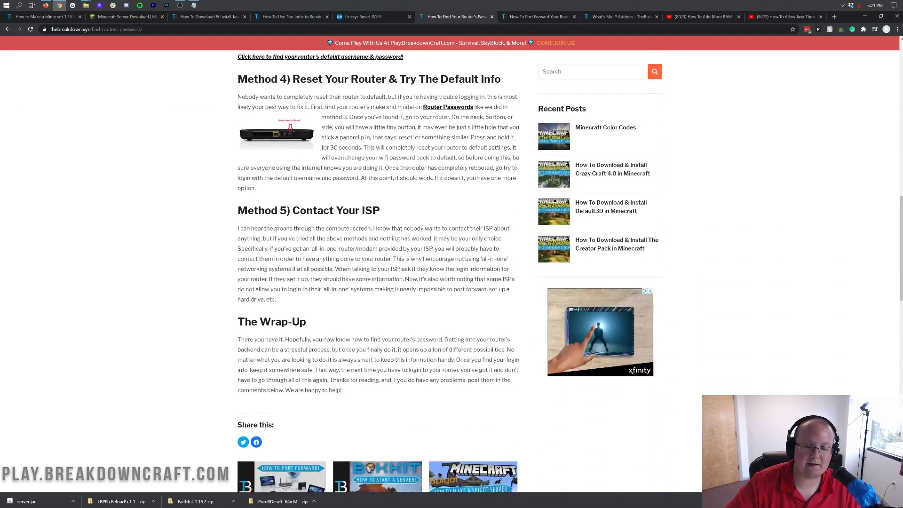
pyautogui.scroll(5, 482, 211)
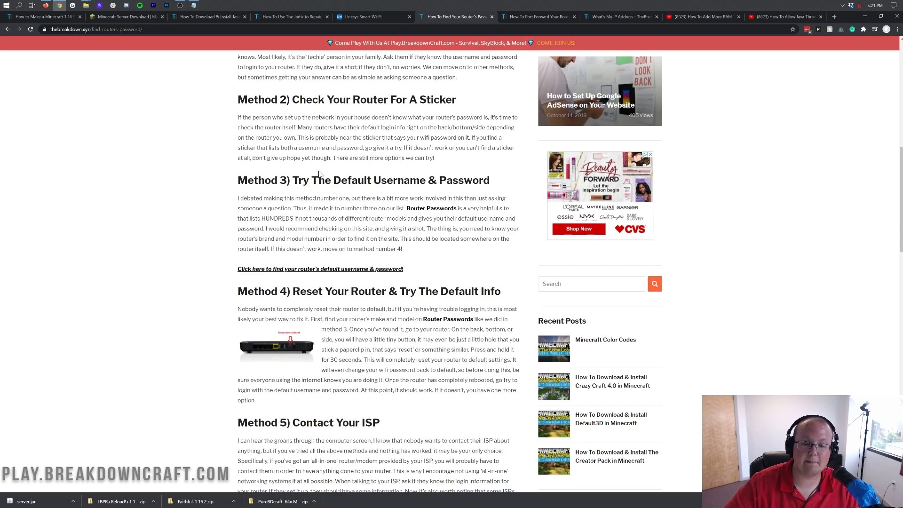
pyautogui.scroll(-2, 371, 197)
pyautogui.scroll(5, 371, 198)
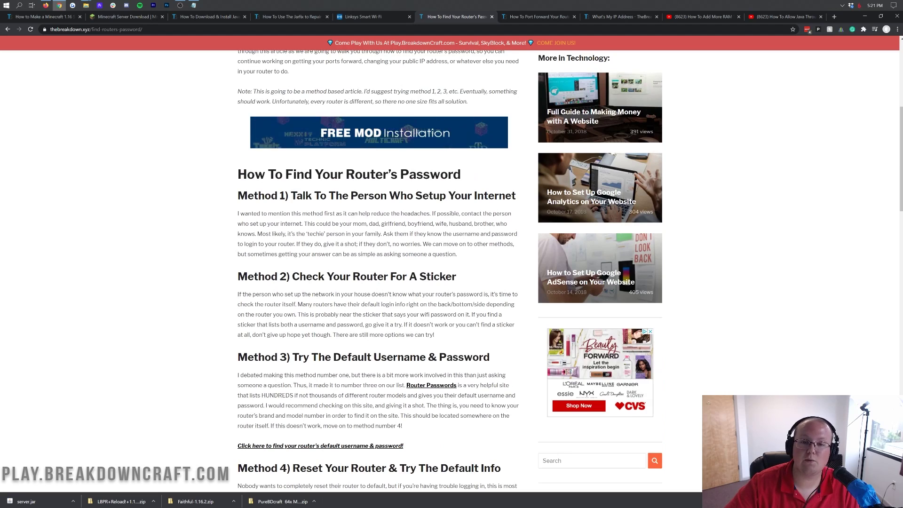
# Return to the router's sign-in page, fill in the saved account password, and sign in.
pyautogui.click(379, 18)
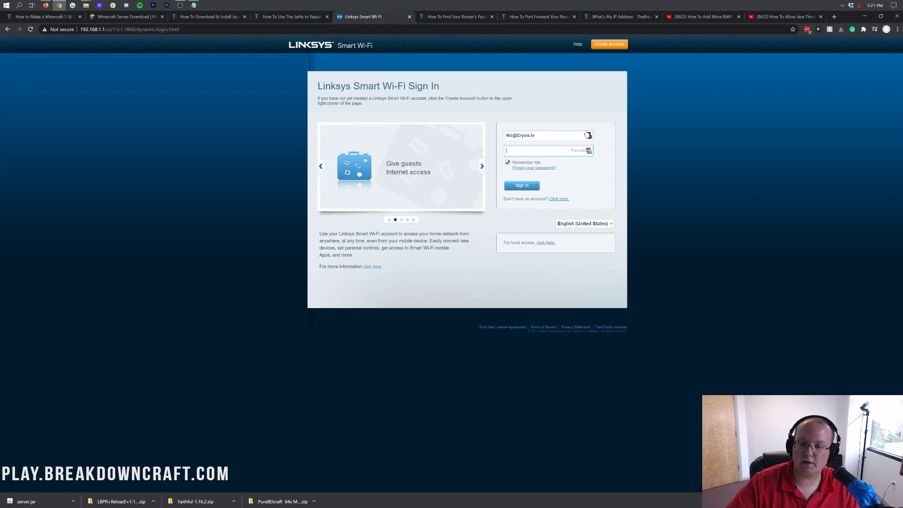
pyautogui.click(588, 135)
pyautogui.click(522, 186)
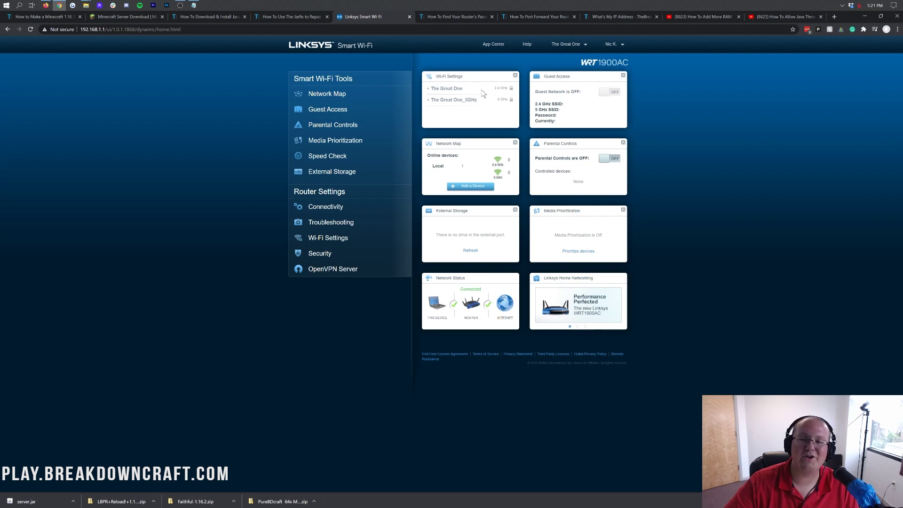
# Consult the port forwarding guide briefly, and open the router's Single Port Forwarding settings for apps and gaming.
pyautogui.click(535, 14)
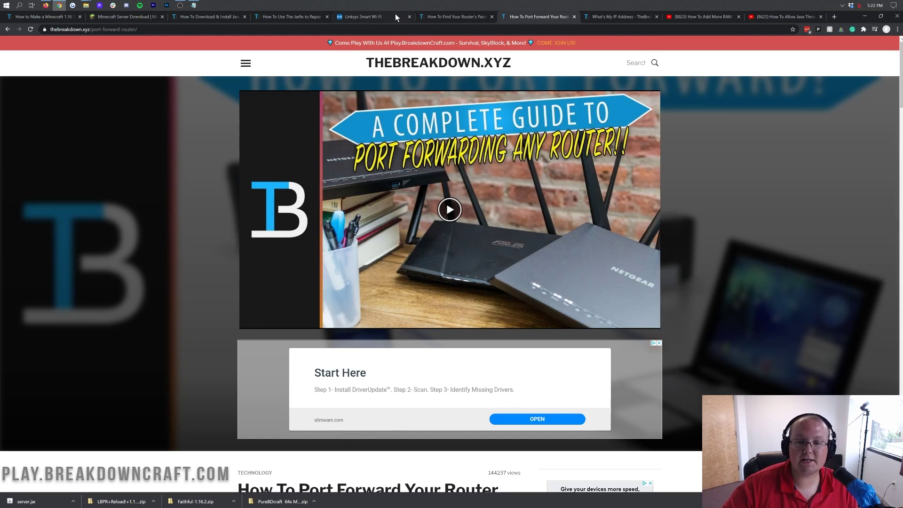
pyautogui.click(389, 16)
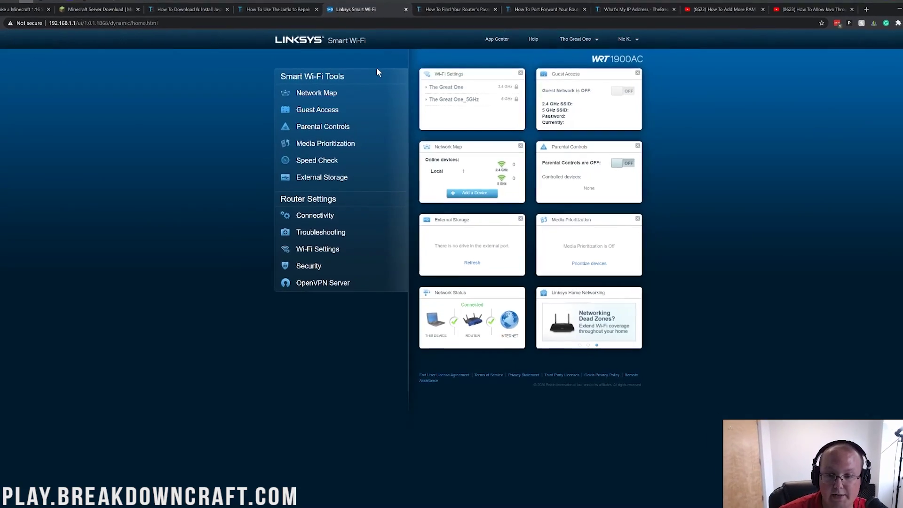
pyautogui.click(281, 305)
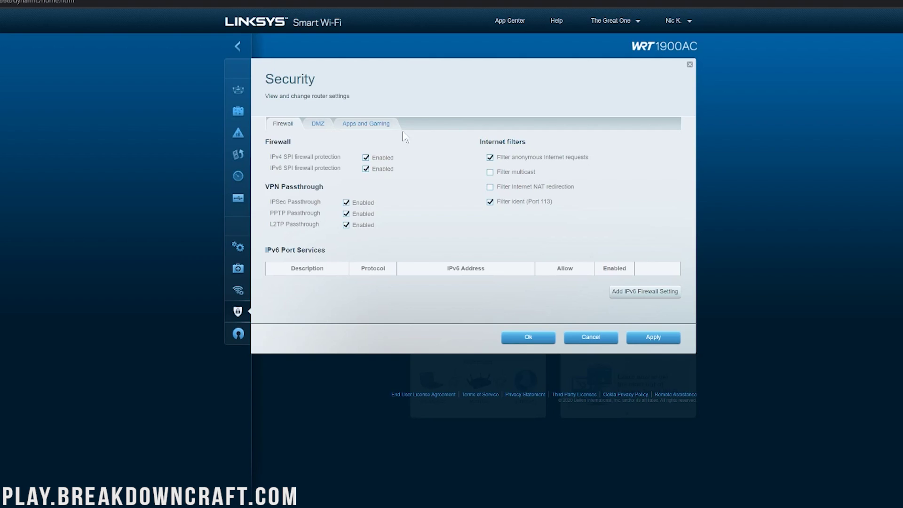
pyautogui.click(375, 127)
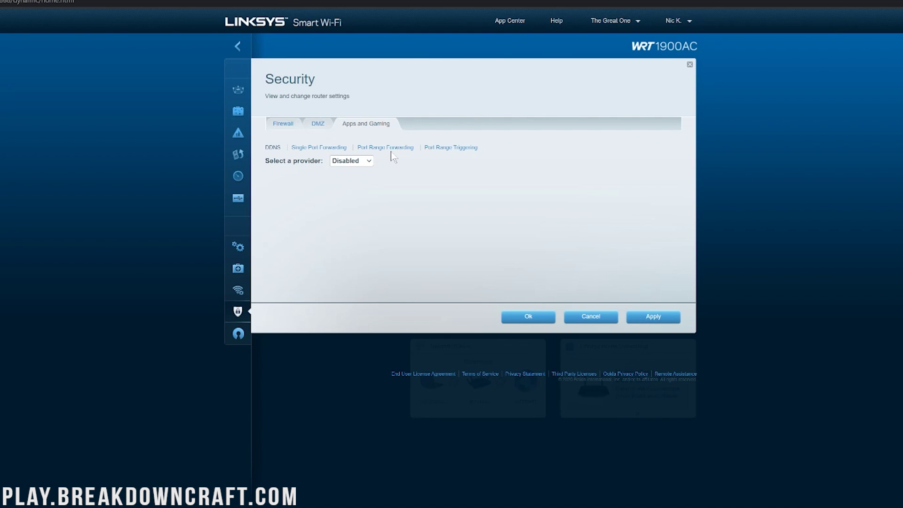
pyautogui.click(318, 148)
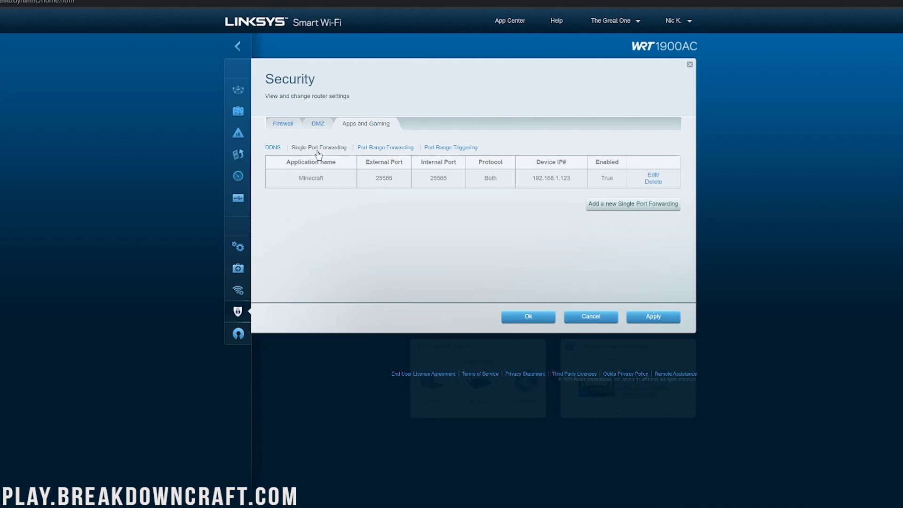
# Delete the existing Minecraft port forwarding rule and add a new blank single port forwarding rule.
pyautogui.click(649, 182)
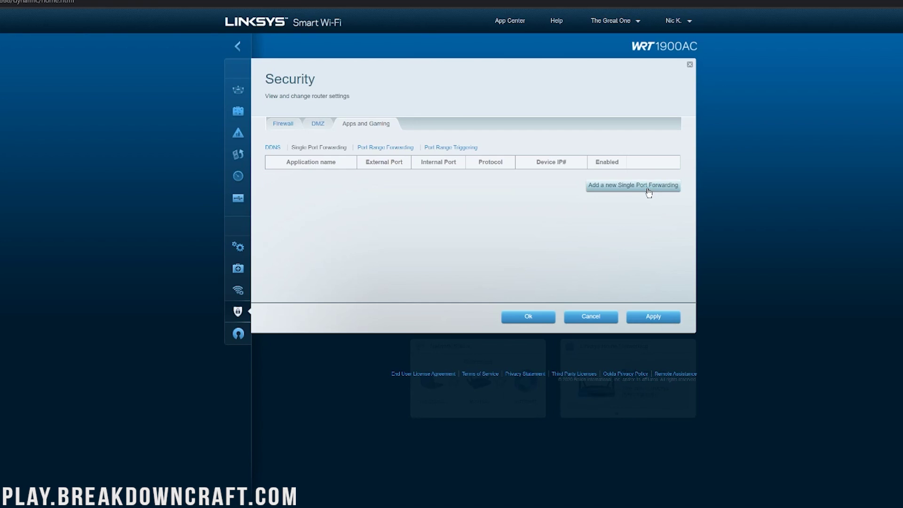
pyautogui.click(607, 187)
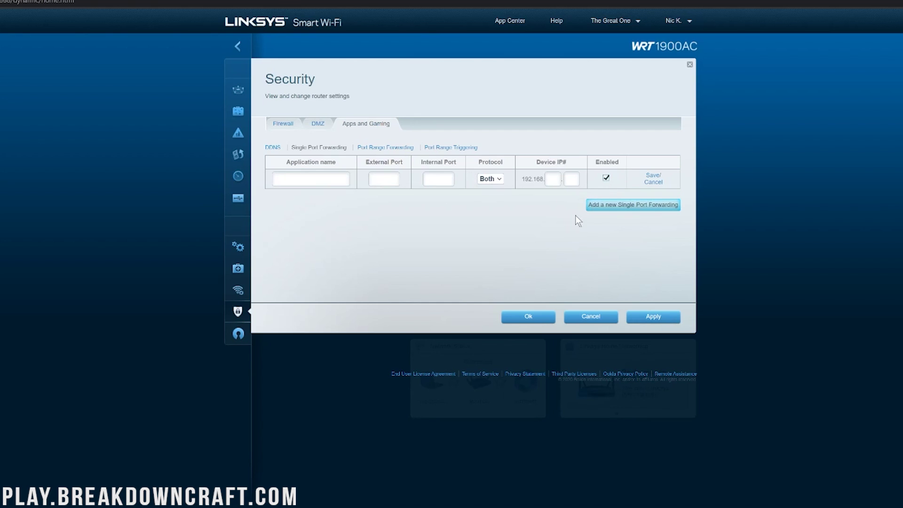
pyautogui.click(609, 207)
pyautogui.click(621, 227)
pyautogui.click(623, 245)
pyautogui.click(624, 264)
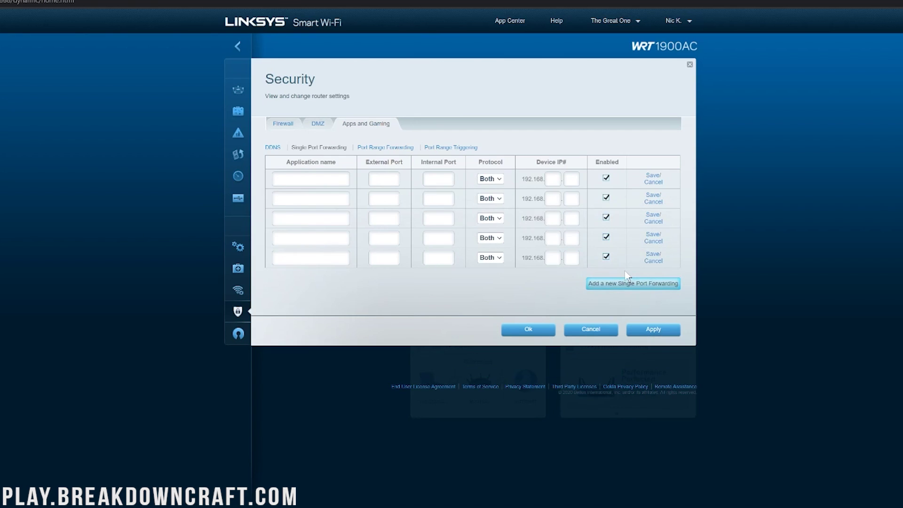
pyautogui.click(625, 284)
pyautogui.click(655, 237)
pyautogui.click(654, 237)
pyautogui.click(655, 237)
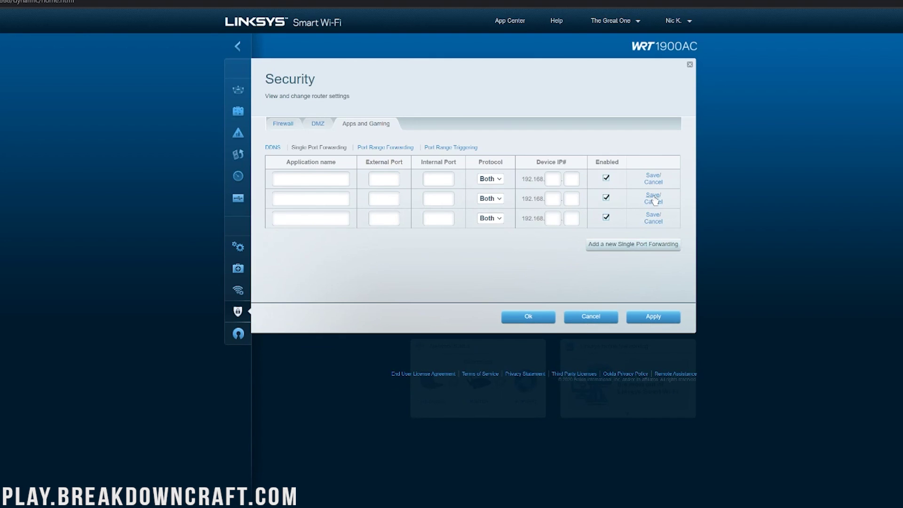
pyautogui.click(654, 202)
pyautogui.click(653, 201)
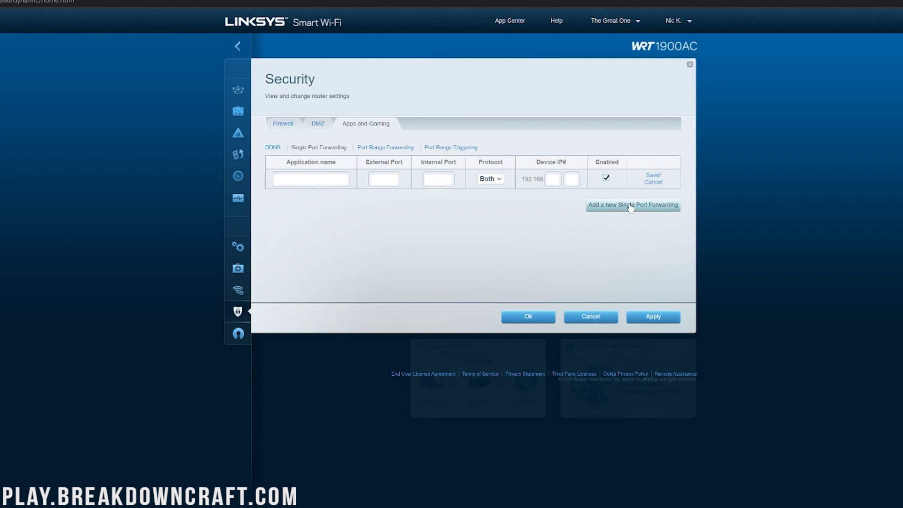
# Name the new forwarding rule Minecraft, set its external and internal ports to 25565, and choose Both as the protocol.
pyautogui.click(311, 178)
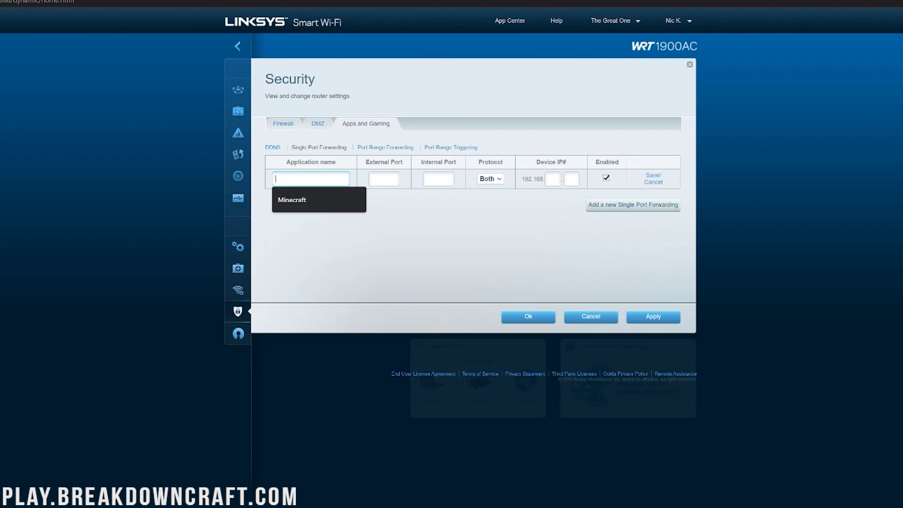
pyautogui.write('Minecraft')
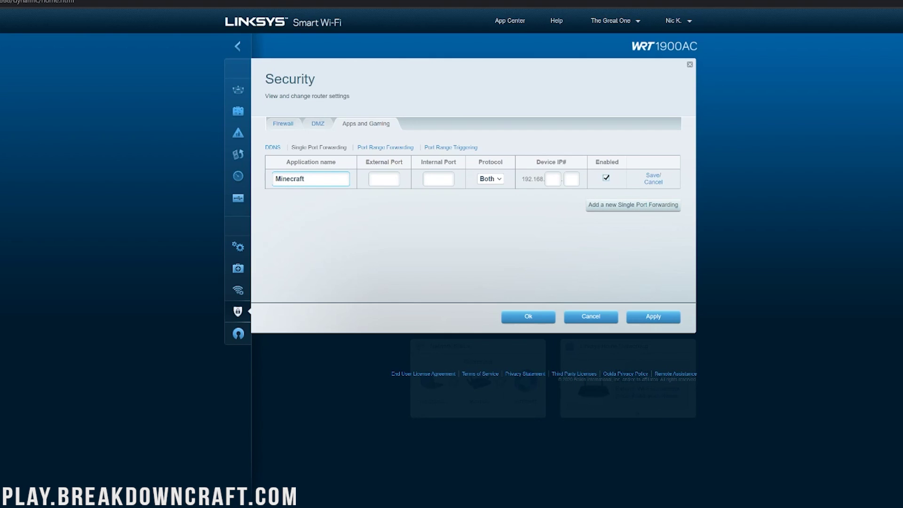
pyautogui.click(372, 182)
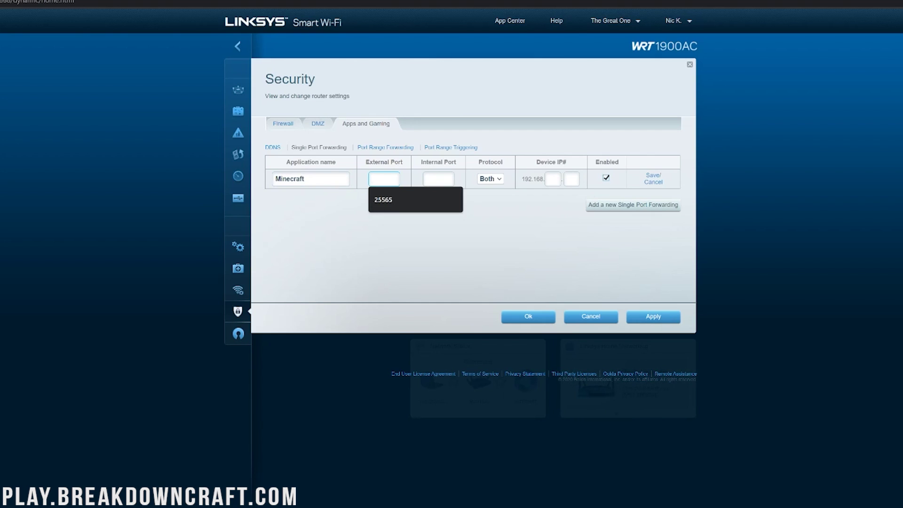
pyautogui.write('25565')
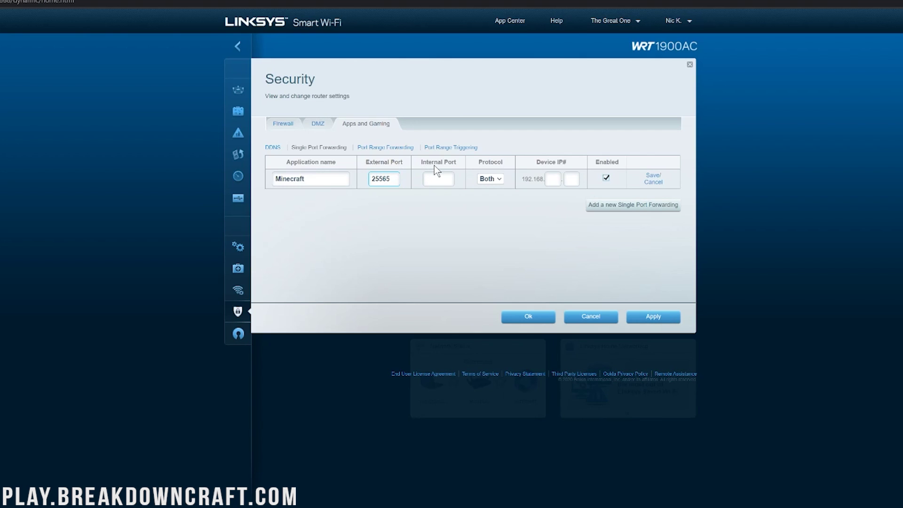
pyautogui.click(447, 179)
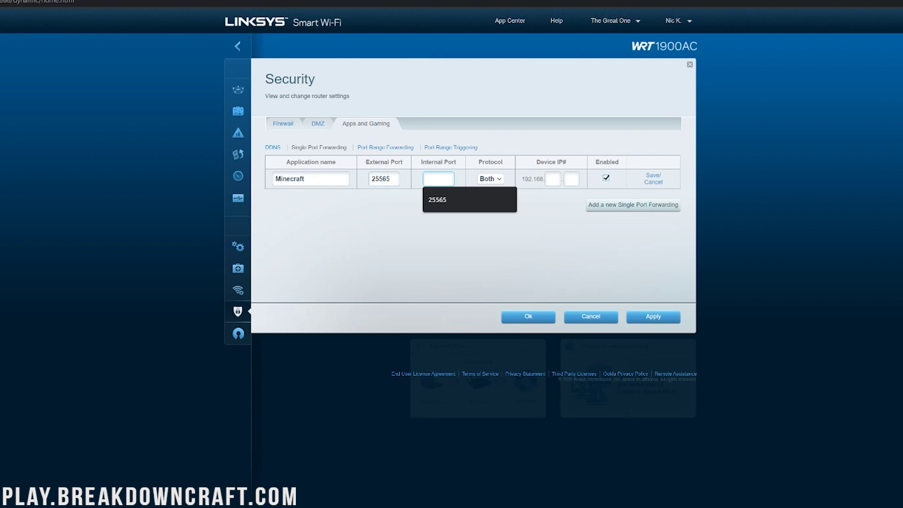
pyautogui.write('25565')
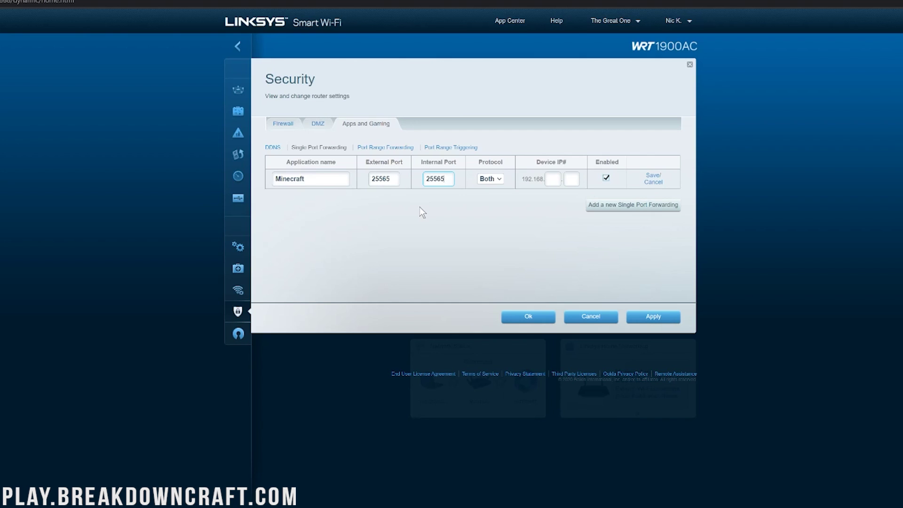
pyautogui.click(484, 179)
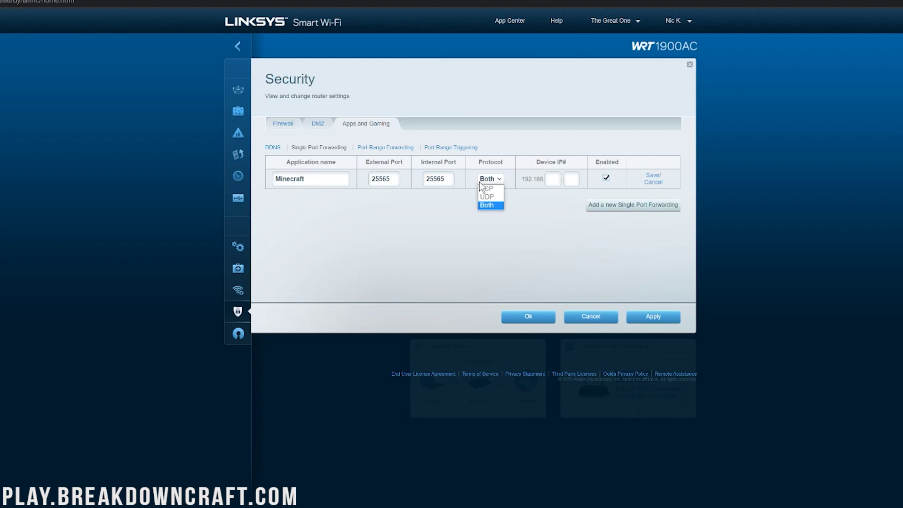
pyautogui.click(487, 205)
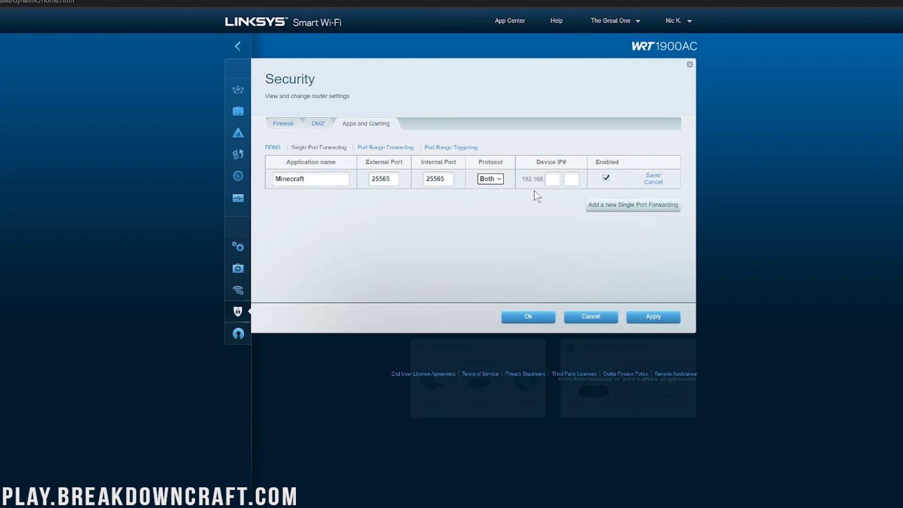
# Set the rule's device IP to 192.168.1.123, using the IPv4 address noted in Notepad, and save the rule.
pyautogui.click(552, 178)
pyautogui.hotkey('alt', 'Tab')
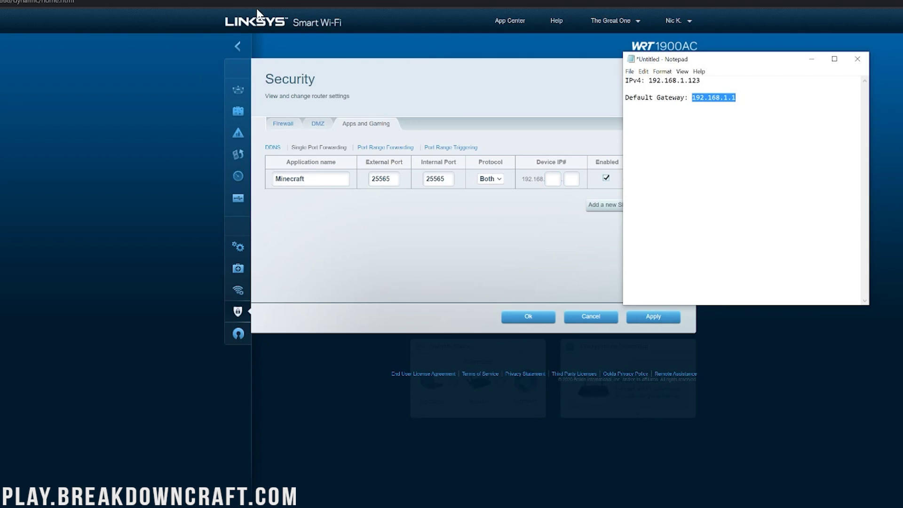
pyautogui.hotkey('alt', 'Tab')
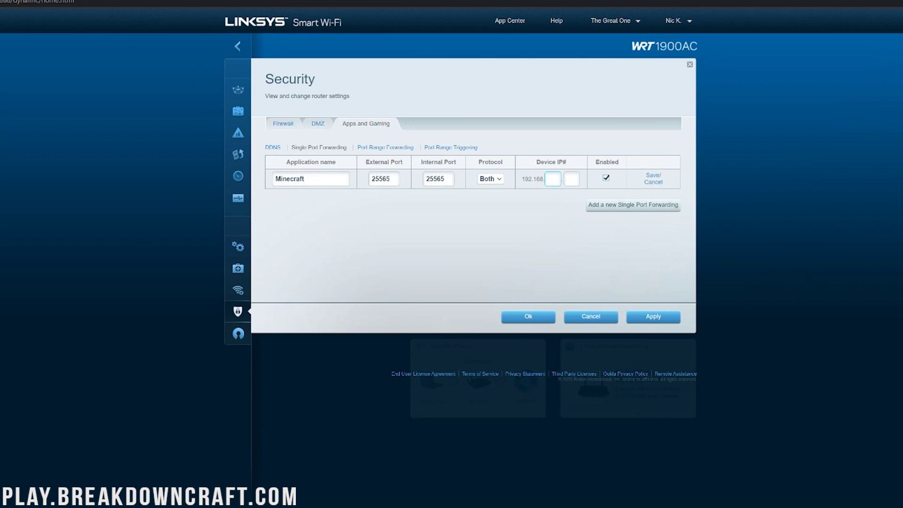
pyautogui.write('1')
pyautogui.press('Tab')
pyautogui.write('123')
pyautogui.click(653, 176)
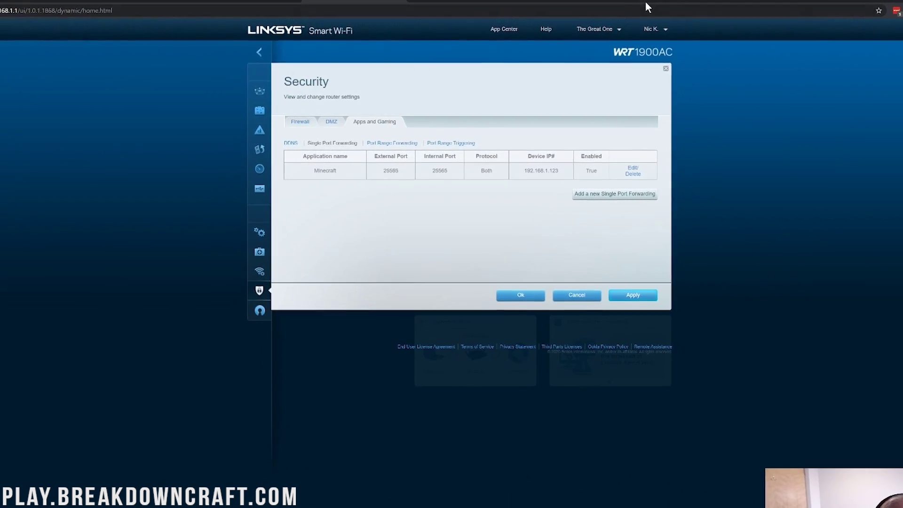
# Look up the public IP address on the open What's My IP Address page.
pyautogui.click(613, 18)
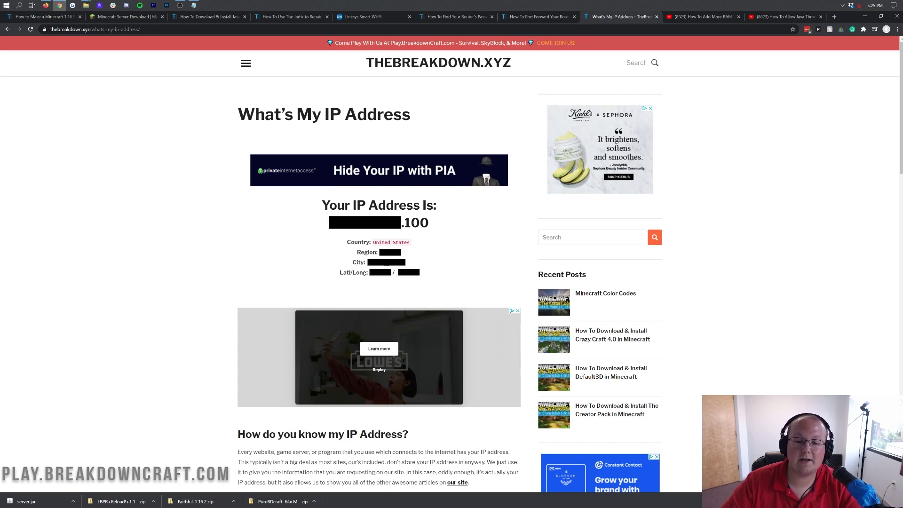
pyautogui.moveTo(330, 222); pyautogui.dragTo(433, 221)
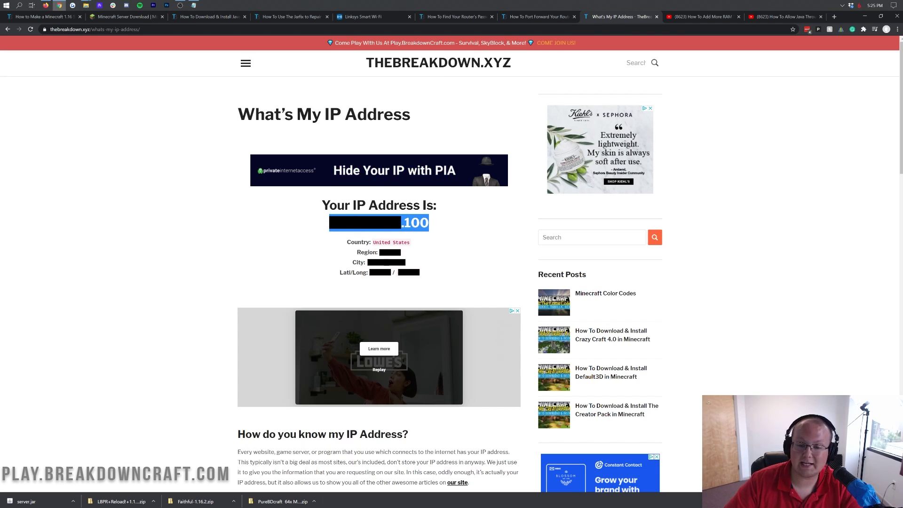
pyautogui.click(466, 233)
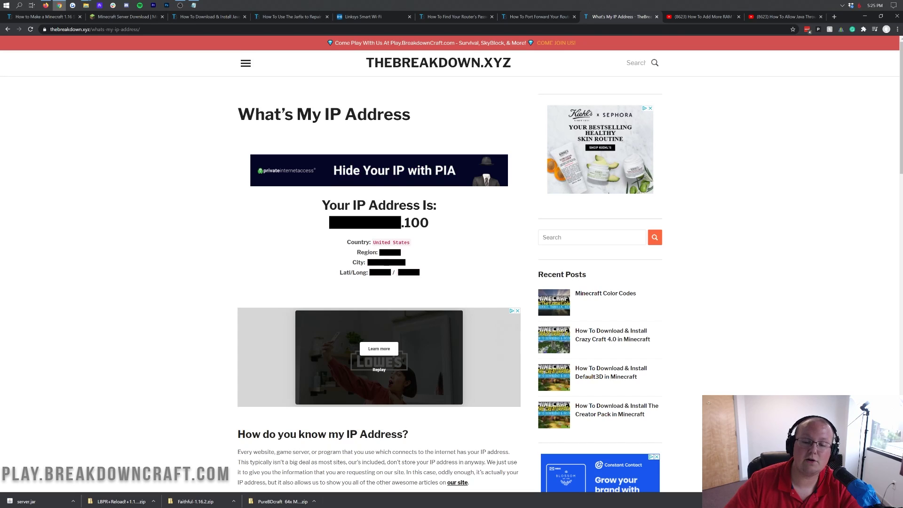
pyautogui.moveTo(429, 222); pyautogui.dragTo(328, 222)
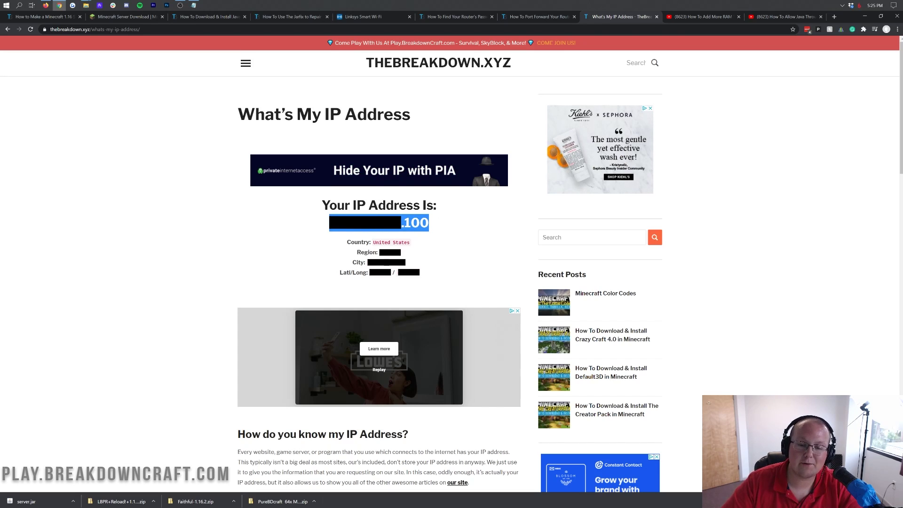
pyautogui.click(285, 239)
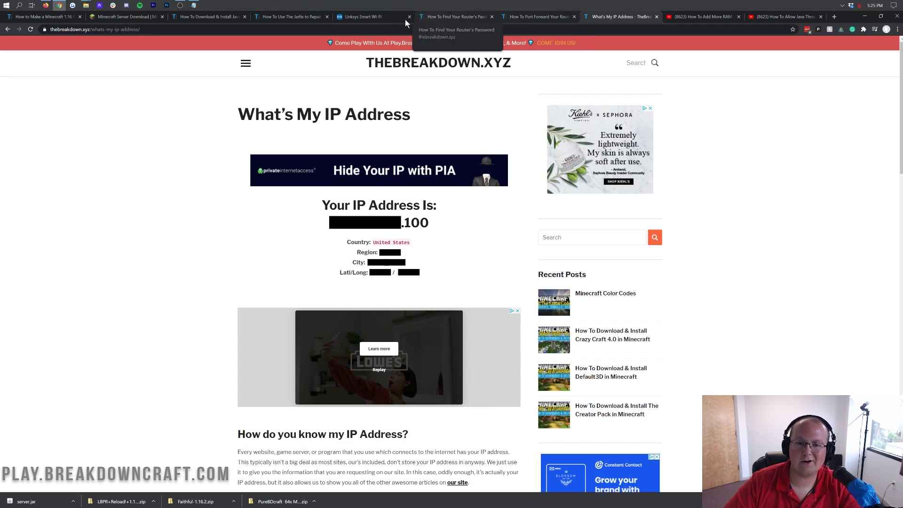
# Confirm the router's port forwarding settings, and start the Minecraft server from server.jar in the Play.BreakdownCraft.com folder.
pyautogui.click(390, 17)
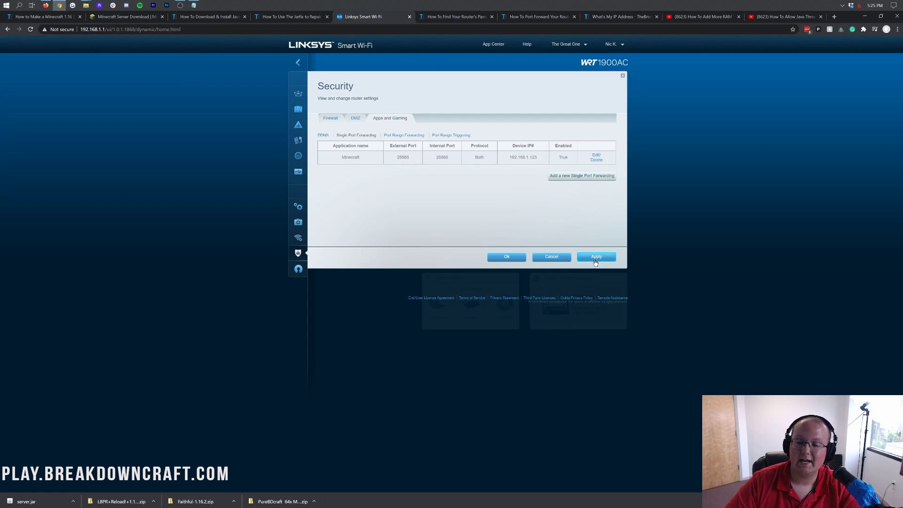
pyautogui.click(518, 257)
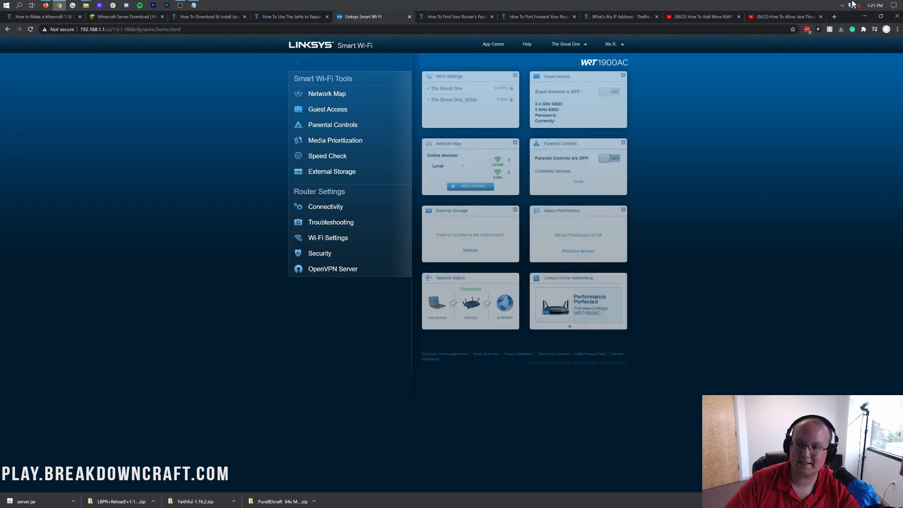
pyautogui.click(865, 16)
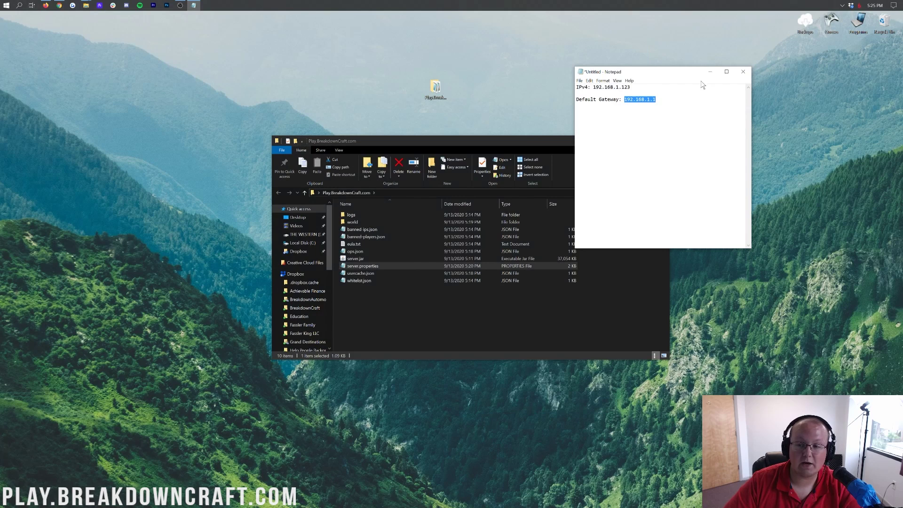
pyautogui.click(375, 275)
pyautogui.click(356, 259)
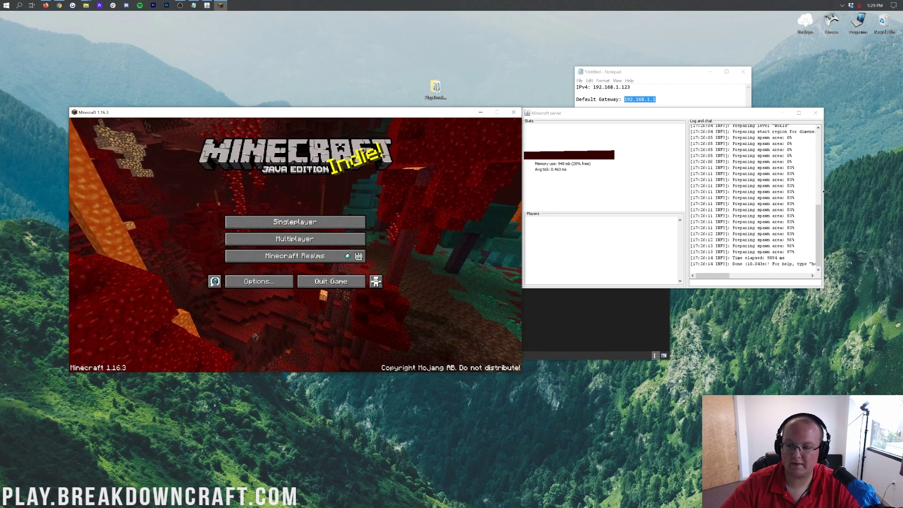
# Narrow the Minecraft server window slightly and open the multiplayer server list in Minecraft 1.16.3.
pyautogui.moveTo(817, 198); pyautogui.dragTo(760, 198)
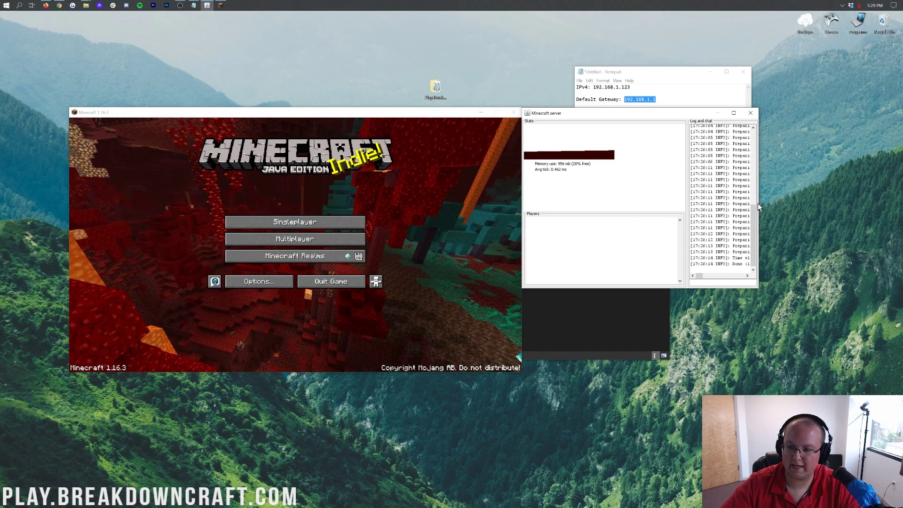
pyautogui.moveTo(758, 207); pyautogui.dragTo(809, 208)
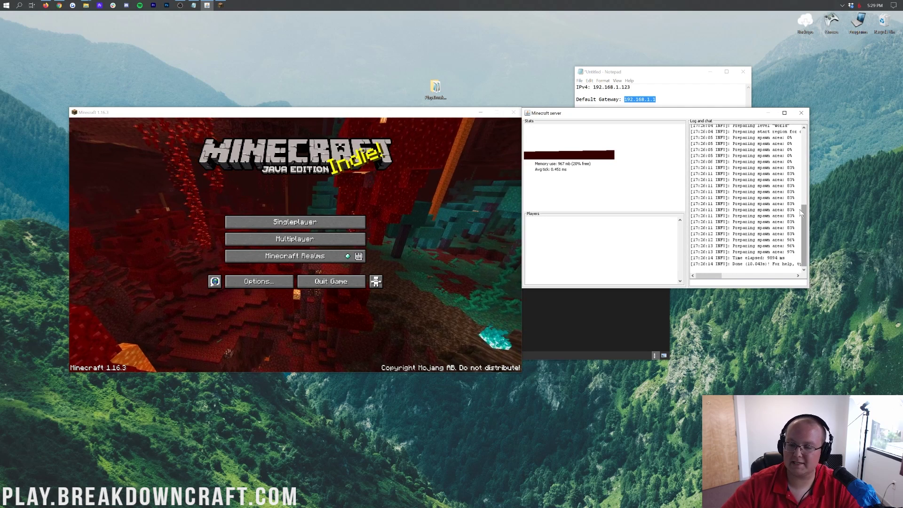
pyautogui.click(441, 208)
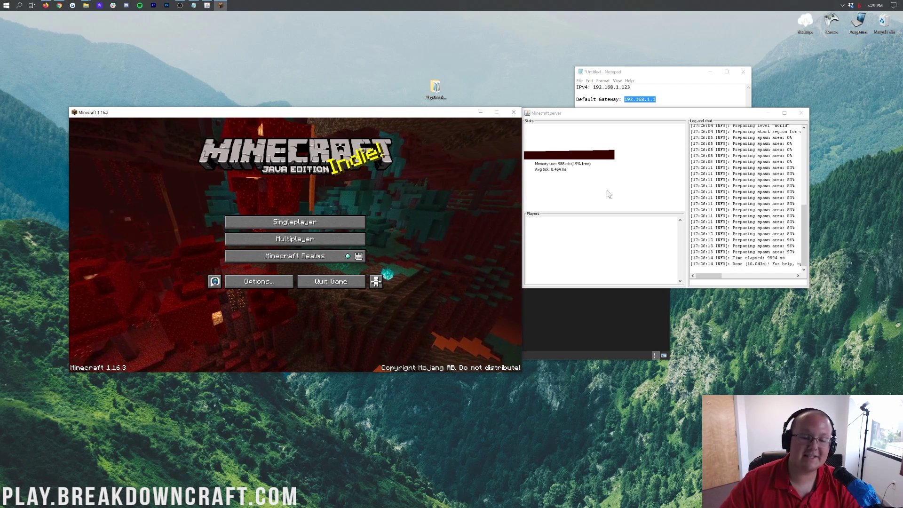
pyautogui.click(308, 244)
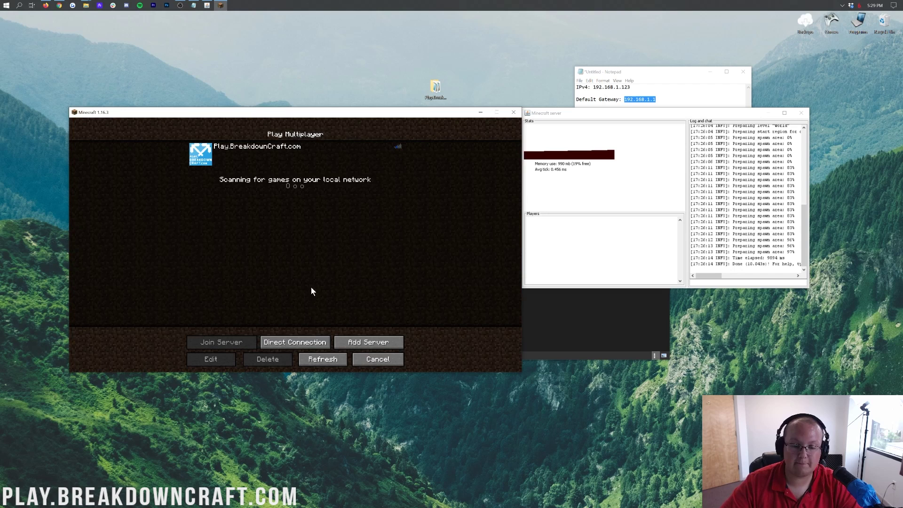